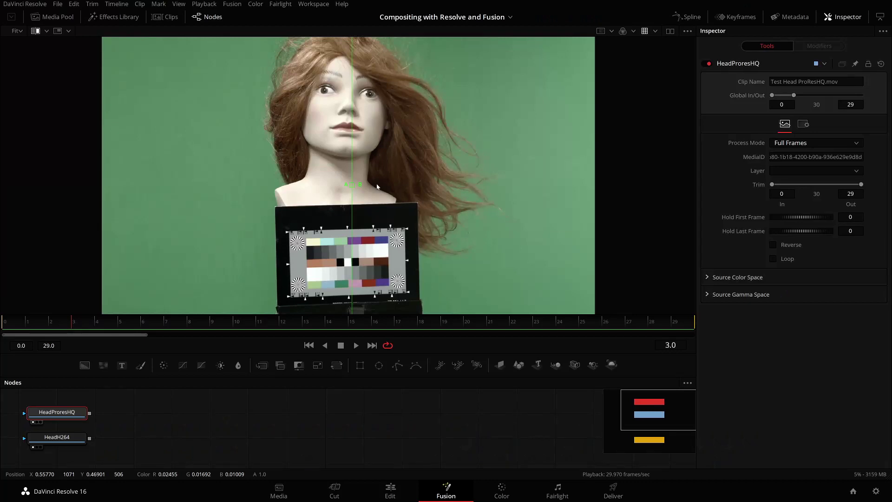
- Play the footage, zoom in, and move the A/B wipe across the face and right-side hair
{"action": "key", "text": "space"}
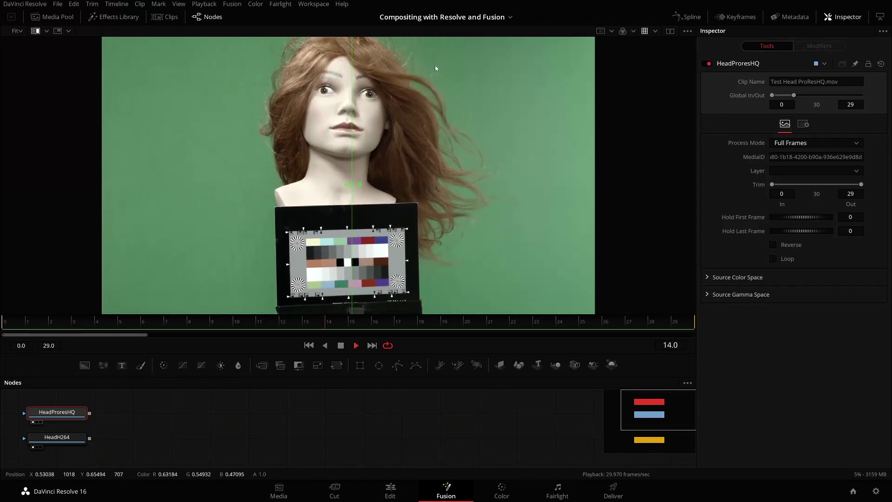
{"action": "scroll", "coordinate": [365, 104], "scroll_direction": "up", "scroll_amount": 1}
{"action": "scroll", "coordinate": [355, 97], "scroll_direction": "up", "scroll_amount": 2}
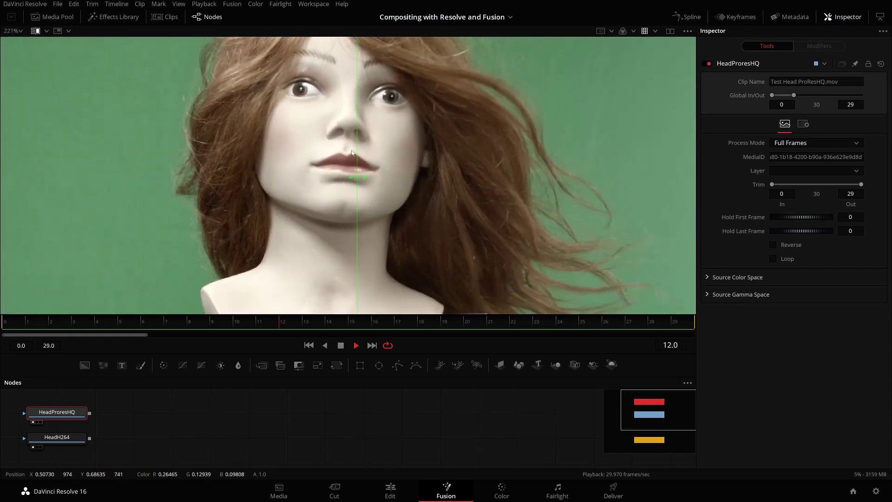
{"action": "scroll", "coordinate": [362, 180], "scroll_direction": "up", "scroll_amount": 3}
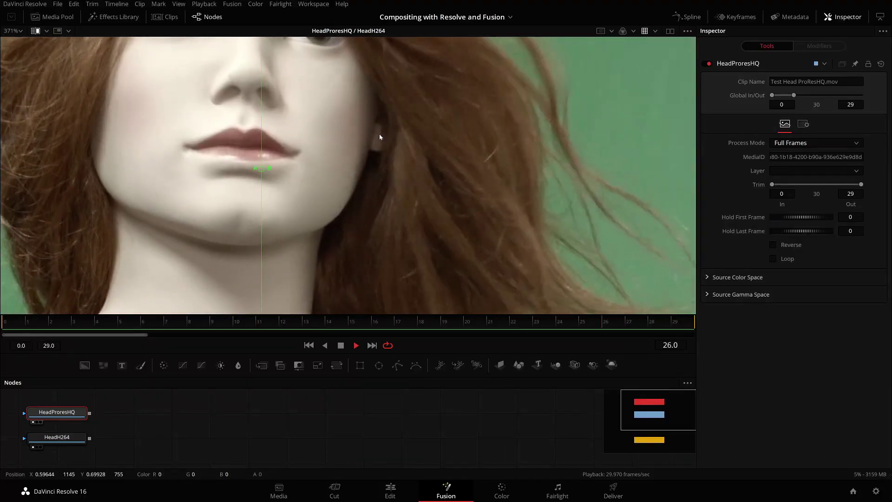
{"action": "scroll", "coordinate": [335, 163], "scroll_direction": "down", "scroll_amount": 1}
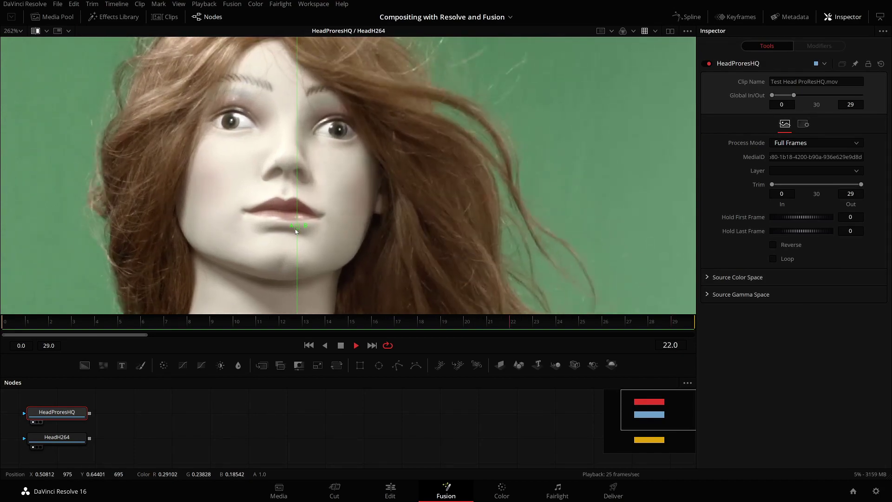
{"action": "left_click_drag", "start_coordinate": [295, 227], "coordinate": [276, 136]}
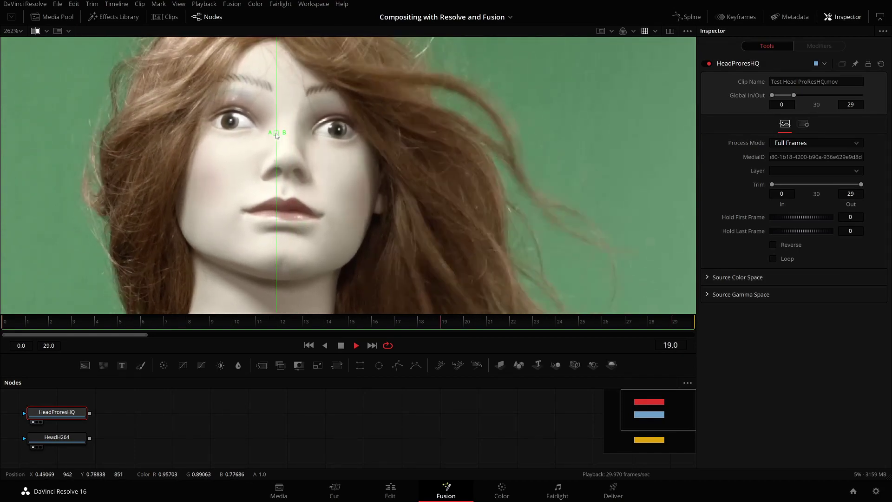
{"action": "mouse_move", "coordinate": [275, 135]}
{"action": "left_mouse_down"}
{"action": "mouse_move", "coordinate": [564, 150]}
{"action": "mouse_move", "coordinate": [210, 135]}
{"action": "mouse_move", "coordinate": [485, 133]}
{"action": "mouse_move", "coordinate": [389, 124]}
{"action": "mouse_move", "coordinate": [434, 122]}
{"action": "left_mouse_up"}
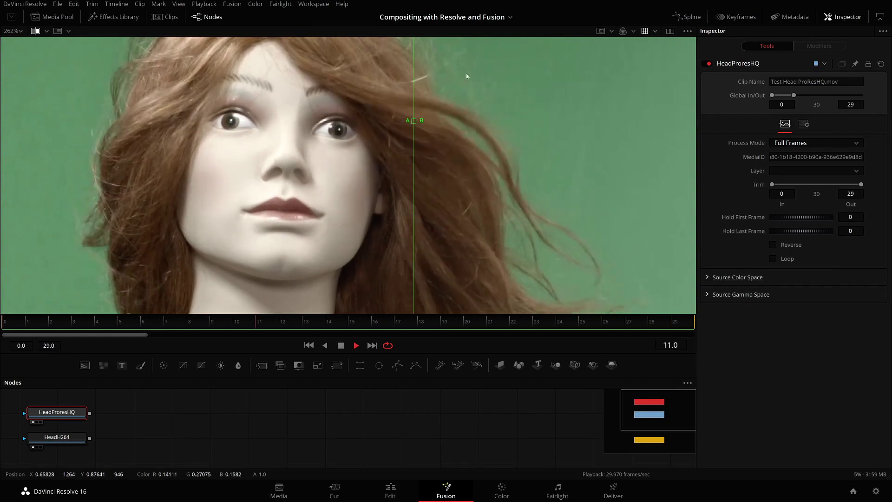
- Zoom closer, set the wipe across the flyaway hair, then pan out to the whole head
{"action": "scroll", "coordinate": [470, 99], "scroll_direction": "up", "scroll_amount": 2}
{"action": "scroll", "coordinate": [462, 101], "scroll_direction": "up", "scroll_amount": 2}
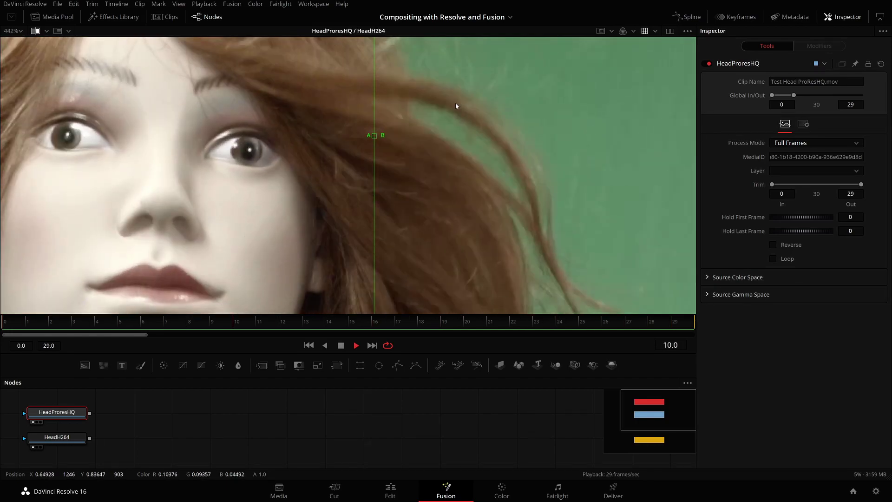
{"action": "scroll", "coordinate": [453, 103], "scroll_direction": "up", "scroll_amount": 2}
{"action": "scroll", "coordinate": [380, 163], "scroll_direction": "up", "scroll_amount": 1}
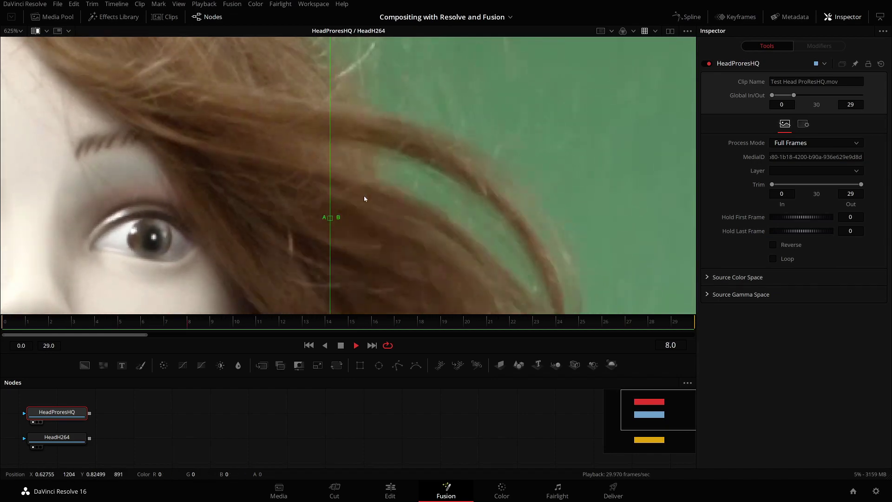
{"action": "mouse_move", "coordinate": [329, 222]}
{"action": "left_mouse_down"}
{"action": "mouse_move", "coordinate": [220, 166]}
{"action": "mouse_move", "coordinate": [80, 154]}
{"action": "mouse_move", "coordinate": [663, 193]}
{"action": "mouse_move", "coordinate": [163, 145]}
{"action": "mouse_move", "coordinate": [312, 153]}
{"action": "mouse_move", "coordinate": [673, 193]}
{"action": "mouse_move", "coordinate": [308, 151]}
{"action": "mouse_move", "coordinate": [186, 148]}
{"action": "mouse_move", "coordinate": [426, 149]}
{"action": "left_mouse_up"}
{"action": "scroll", "coordinate": [282, 153], "scroll_direction": "down", "scroll_amount": 4}
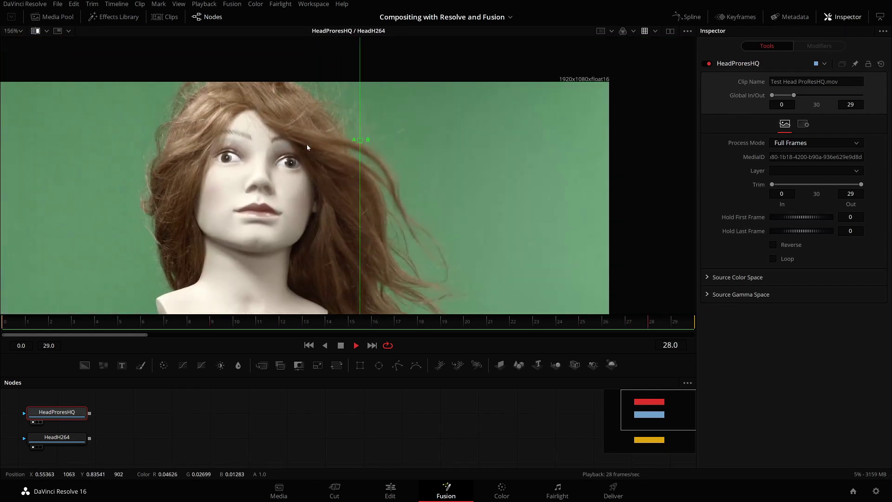
{"action": "left_click_drag", "start_coordinate": [483, 113], "coordinate": [283, 119]}
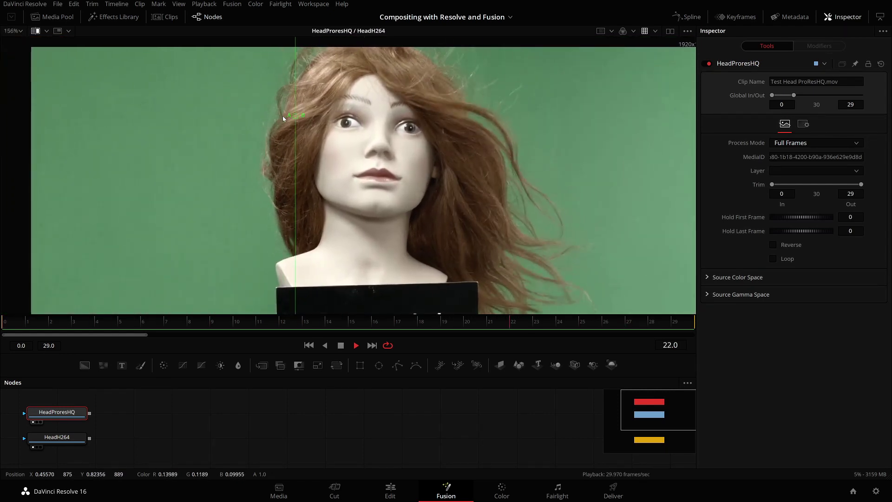
- Zoom in on the shoulder and pan along its edge against the green screen
{"action": "scroll", "coordinate": [295, 270], "scroll_direction": "up", "scroll_amount": 3}
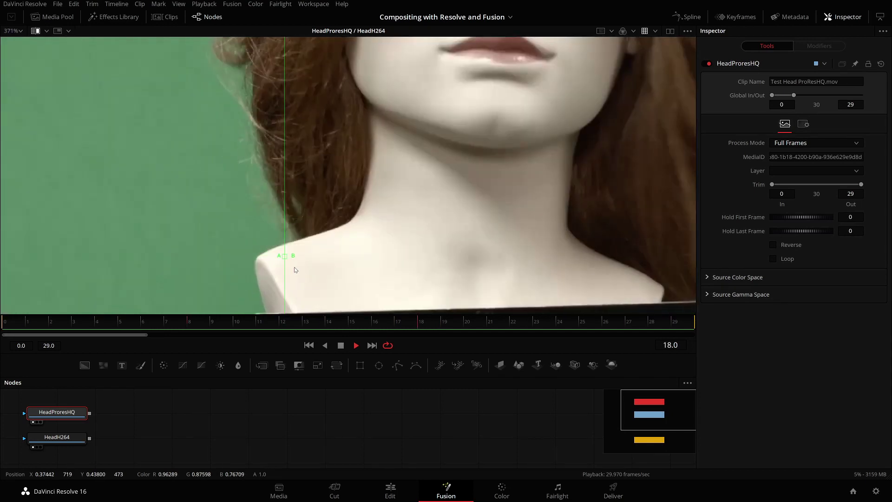
{"action": "scroll", "coordinate": [288, 264], "scroll_direction": "up", "scroll_amount": 2}
{"action": "scroll", "coordinate": [279, 259], "scroll_direction": "up", "scroll_amount": 2}
{"action": "scroll", "coordinate": [260, 219], "scroll_direction": "up", "scroll_amount": 2}
{"action": "scroll", "coordinate": [265, 194], "scroll_direction": "up", "scroll_amount": 2}
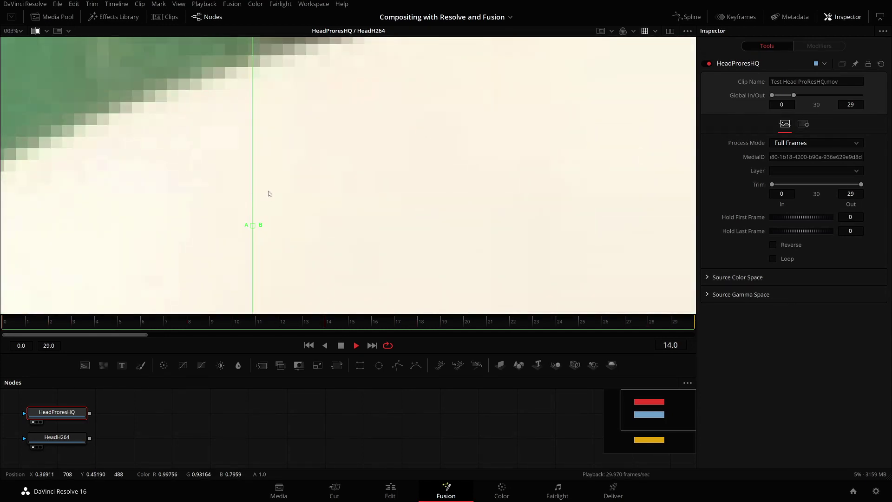
{"action": "scroll", "coordinate": [269, 183], "scroll_direction": "down", "scroll_amount": 2}
{"action": "scroll", "coordinate": [329, 219], "scroll_direction": "down", "scroll_amount": 2}
{"action": "scroll", "coordinate": [412, 235], "scroll_direction": "down", "scroll_amount": 1}
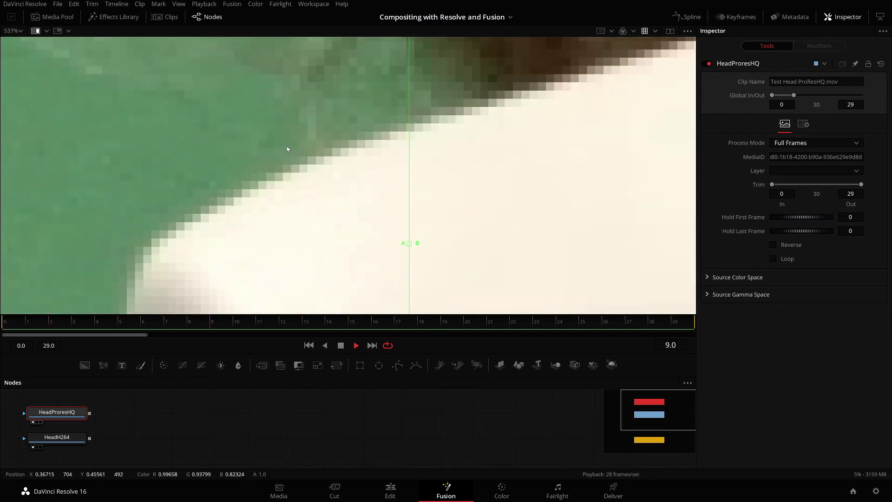
{"action": "scroll", "coordinate": [325, 177], "scroll_direction": "down", "scroll_amount": 1}
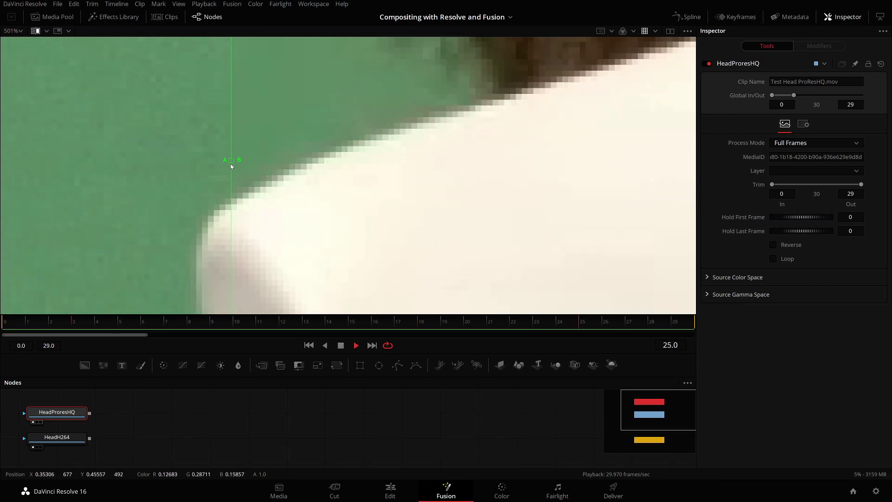
{"action": "mouse_move", "coordinate": [232, 164]}
{"action": "left_mouse_down"}
{"action": "mouse_move", "coordinate": [273, 157]}
{"action": "mouse_move", "coordinate": [82, 171]}
{"action": "left_mouse_up"}
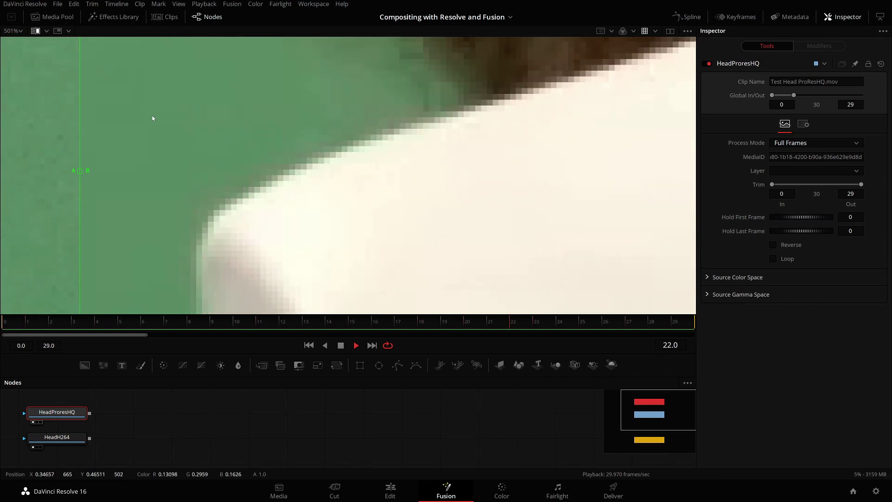
{"action": "left_click_drag", "start_coordinate": [152, 115], "coordinate": [261, 141]}
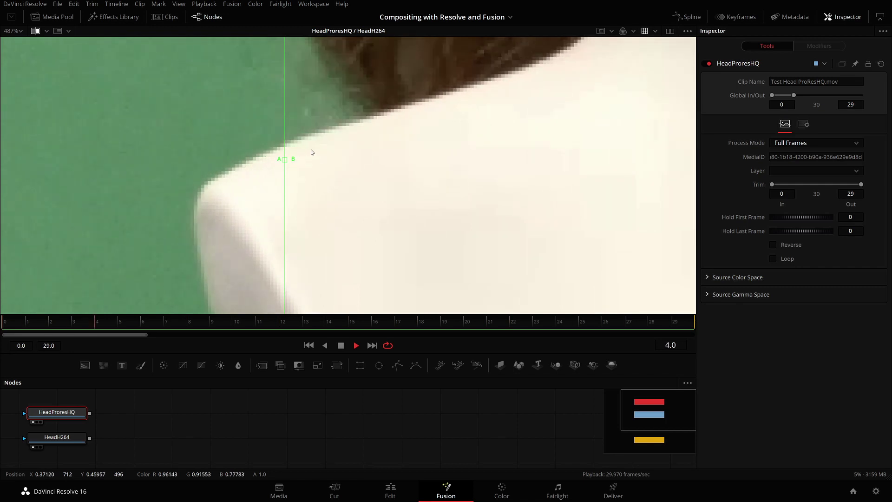
- Sweep the A/B wipe across the shoulder edge, then stop playback
{"action": "scroll", "coordinate": [297, 160], "scroll_direction": "up", "scroll_amount": 2}
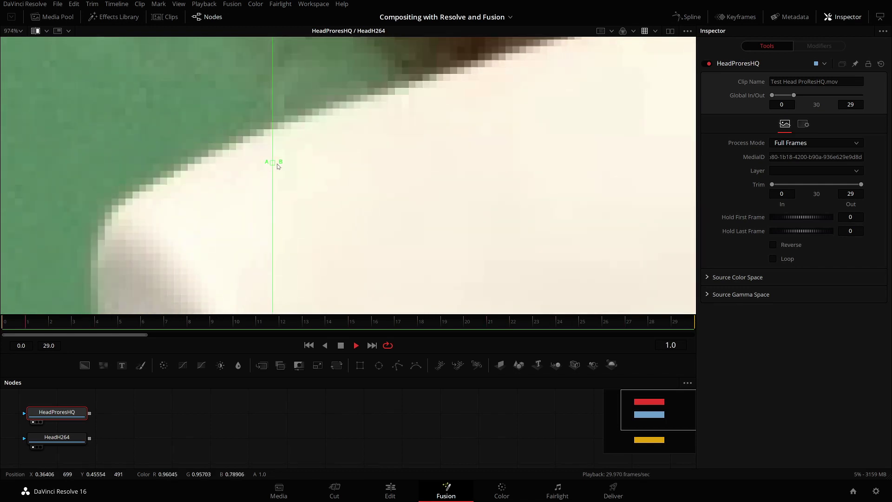
{"action": "mouse_move", "coordinate": [275, 163]}
{"action": "left_mouse_down"}
{"action": "mouse_move", "coordinate": [112, 179]}
{"action": "mouse_move", "coordinate": [265, 172]}
{"action": "left_mouse_up"}
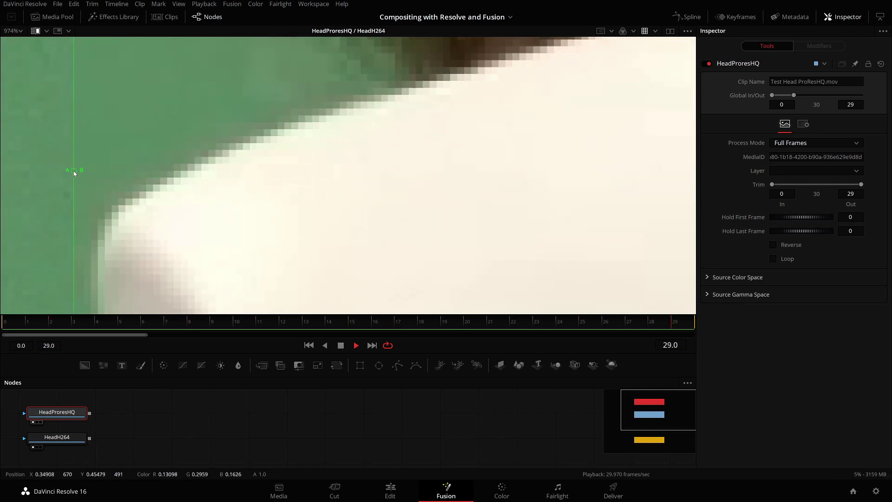
{"action": "mouse_move", "coordinate": [265, 172]}
{"action": "left_mouse_down"}
{"action": "mouse_move", "coordinate": [413, 170]}
{"action": "mouse_move", "coordinate": [232, 203]}
{"action": "left_mouse_up"}
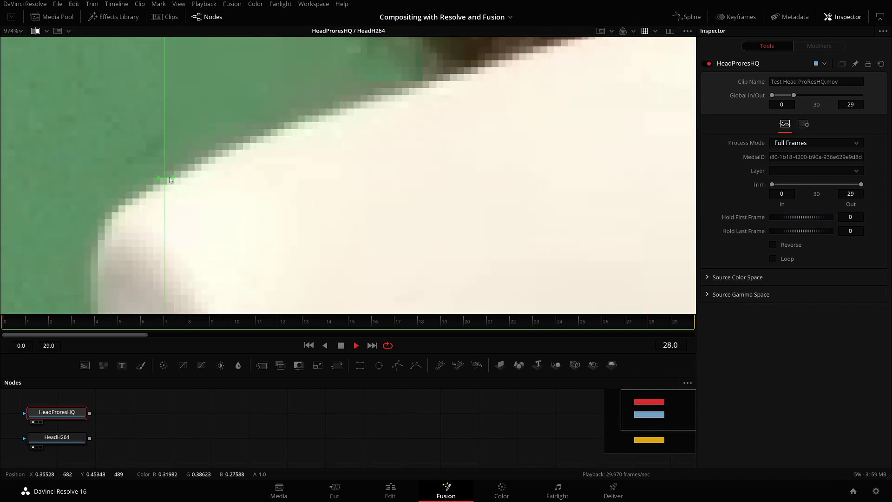
{"action": "key", "text": "space"}
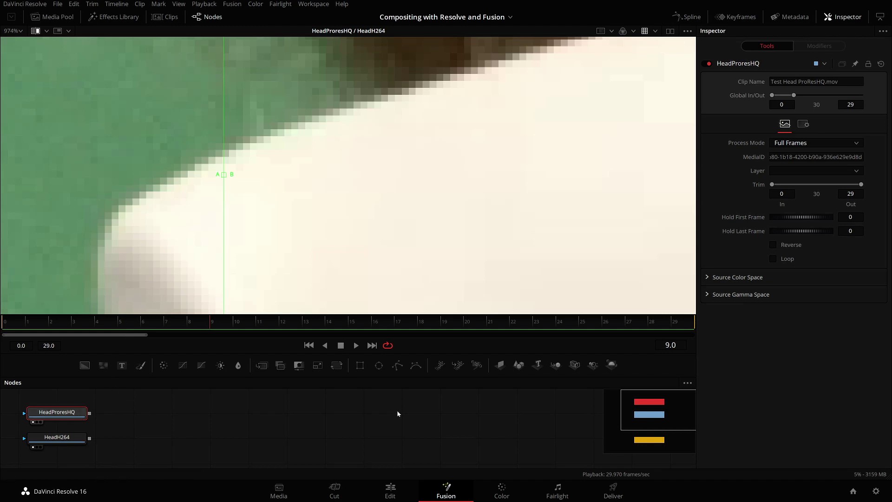
- Add a Delta Keyer after HeadProresHQ and sample the green screen as the key colour
{"action": "key", "text": "shift+space"}
{"action": "type", "text": "delta"}
{"action": "key", "text": "Return"}
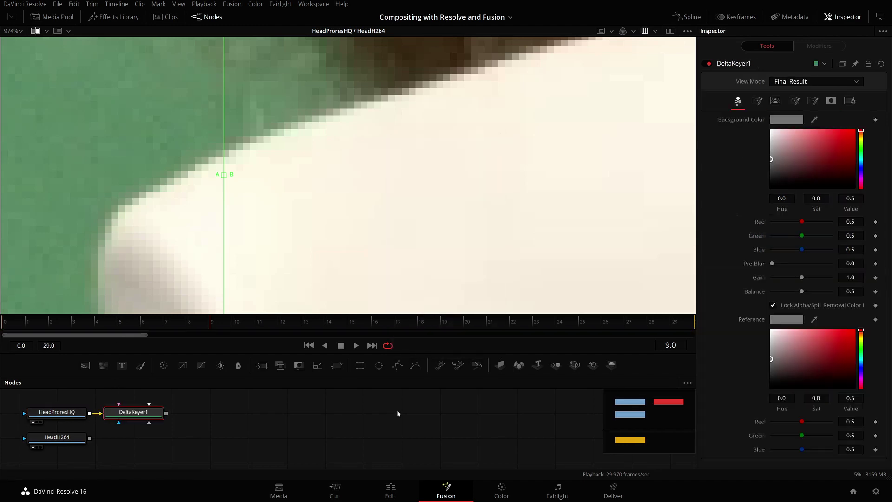
{"action": "left_click_drag", "start_coordinate": [817, 121], "coordinate": [108, 123]}
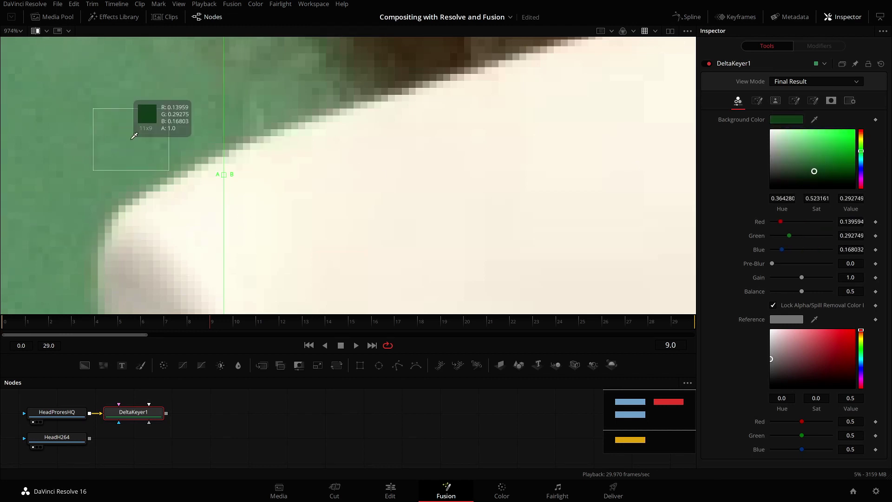
{"action": "left_click_drag", "start_coordinate": [134, 136], "coordinate": [116, 99]}
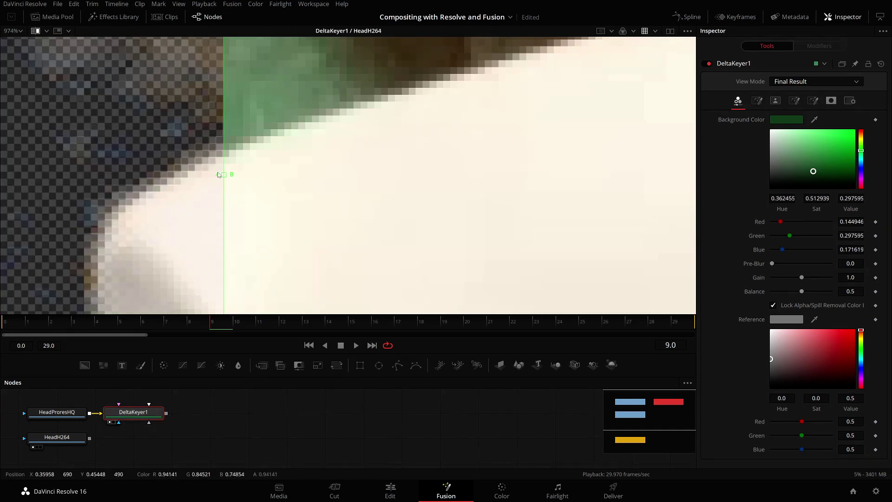
{"action": "left_click_drag", "start_coordinate": [225, 178], "coordinate": [326, 184]}
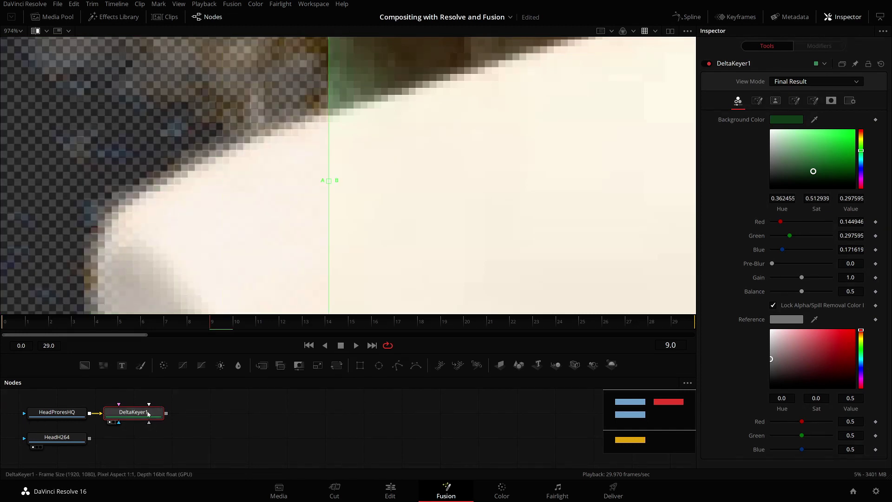
- Paste an instanced Delta Keyer after HeadH264 and compare both keys' alpha channels
{"action": "left_click", "coordinate": [65, 437]}
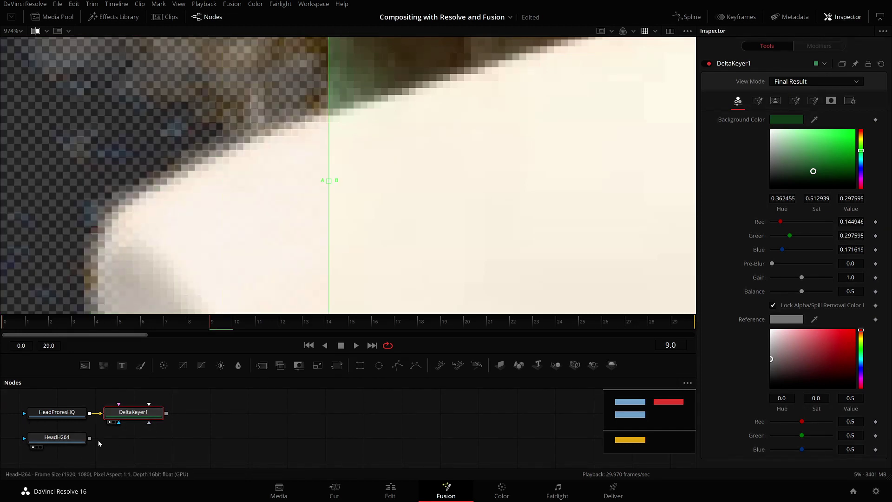
{"action": "key", "text": "ctrl+shift+v"}
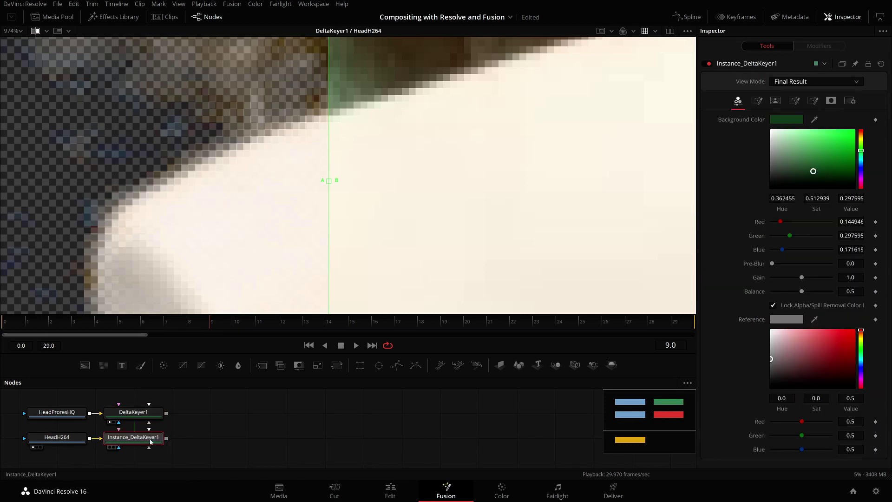
{"action": "key", "text": "1"}
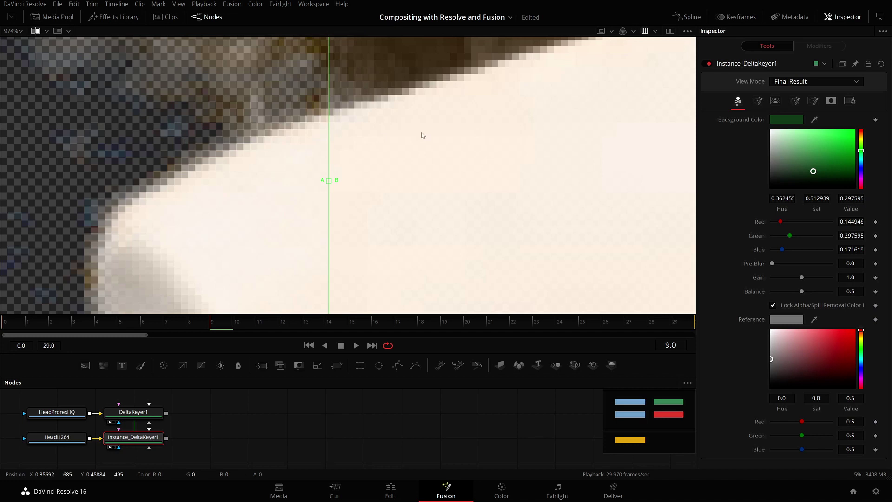
{"action": "key", "text": "a"}
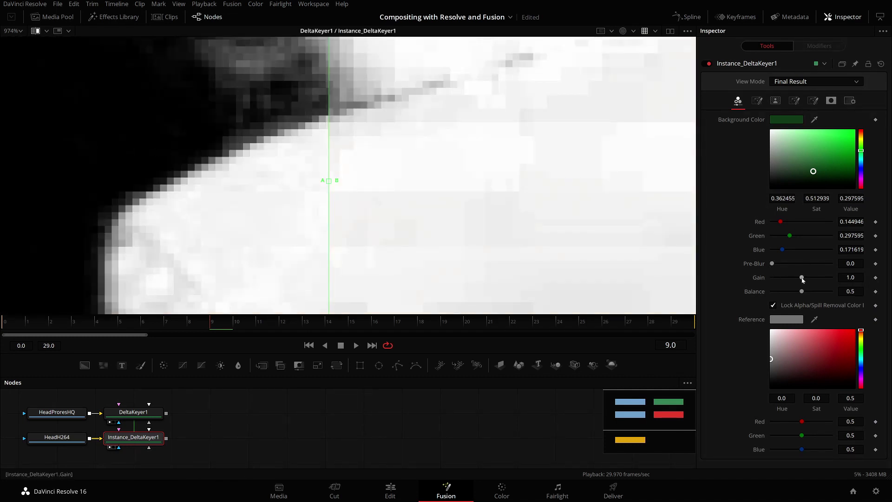
- Raise Instance_DeltaKeyer1's Gain to 1.044 and zoom in on the matte
{"action": "left_click_drag", "start_coordinate": [802, 279], "coordinate": [805, 279]}
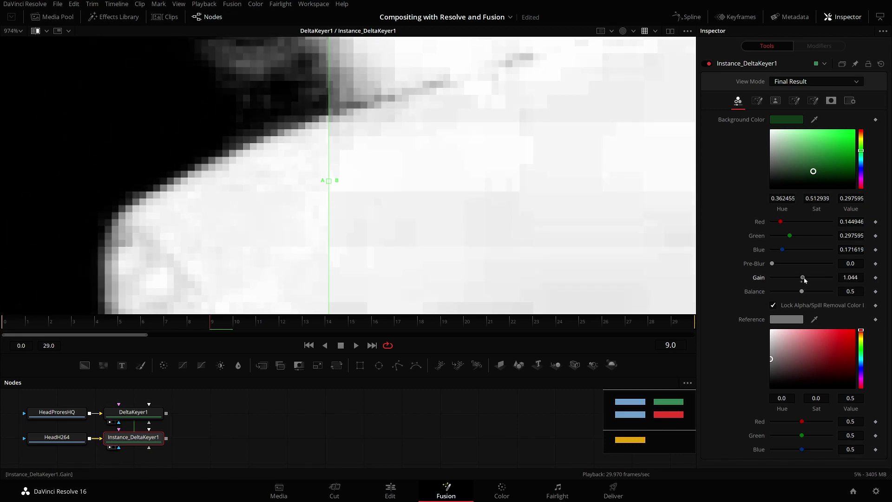
{"action": "scroll", "coordinate": [205, 98], "scroll_direction": "down", "scroll_amount": 2}
{"action": "scroll", "coordinate": [423, 180], "scroll_direction": "up", "scroll_amount": 1}
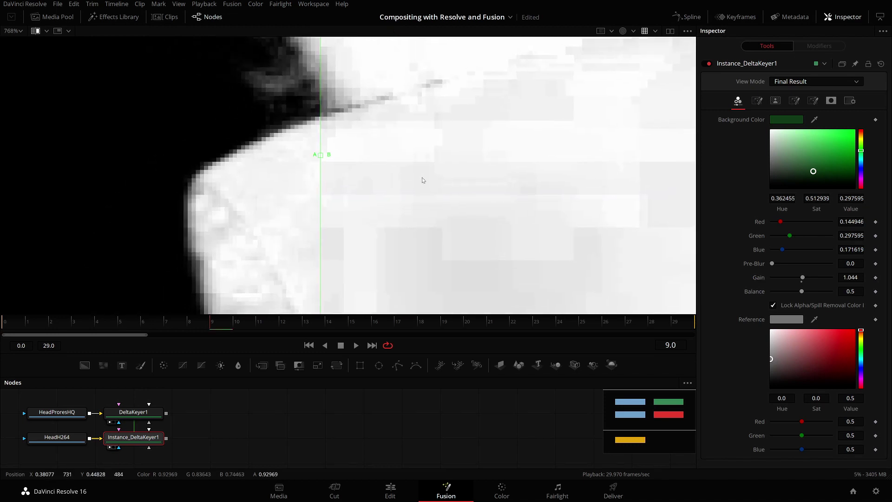
{"action": "scroll", "coordinate": [209, 148], "scroll_direction": "up", "scroll_amount": 1}
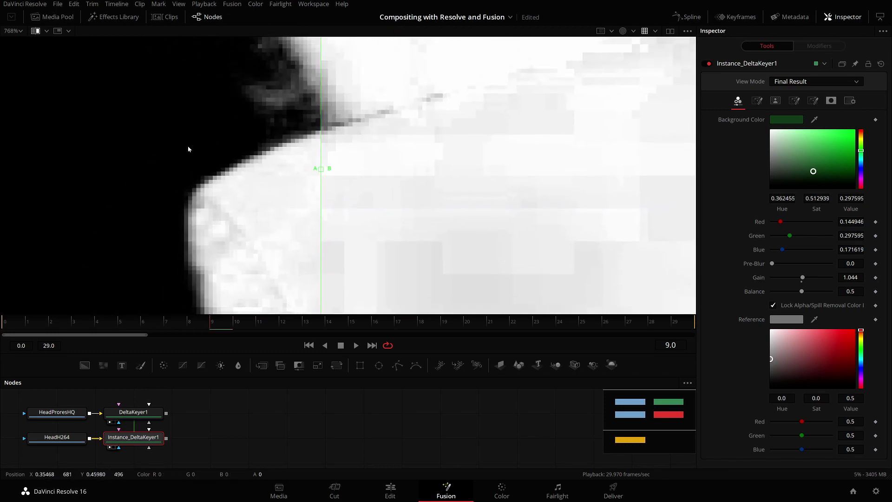
{"action": "scroll", "coordinate": [229, 180], "scroll_direction": "up", "scroll_amount": 1}
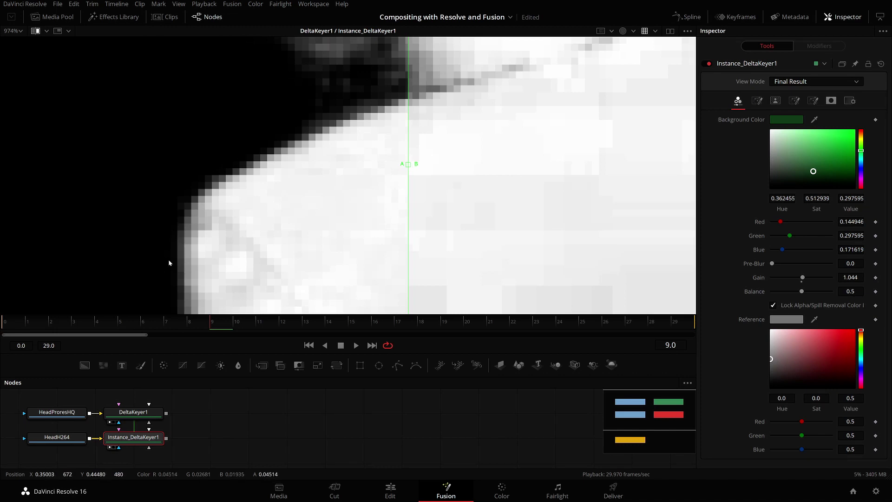
- Sweep the A/B wipe over the keyed hair edge to compare both mattes
{"action": "left_click_drag", "start_coordinate": [408, 164], "coordinate": [111, 192]}
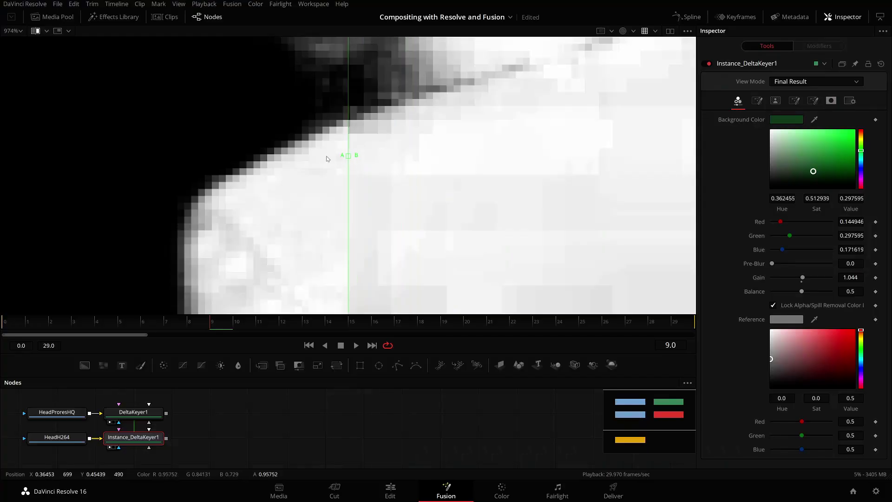
{"action": "mouse_move", "coordinate": [327, 158]}
{"action": "left_mouse_down"}
{"action": "mouse_move", "coordinate": [123, 159]}
{"action": "mouse_move", "coordinate": [398, 139]}
{"action": "mouse_move", "coordinate": [140, 141]}
{"action": "mouse_move", "coordinate": [426, 127]}
{"action": "left_mouse_up"}
{"action": "scroll", "coordinate": [315, 110], "scroll_direction": "up", "scroll_amount": 2}
{"action": "scroll", "coordinate": [316, 110], "scroll_direction": "up", "scroll_amount": 2}
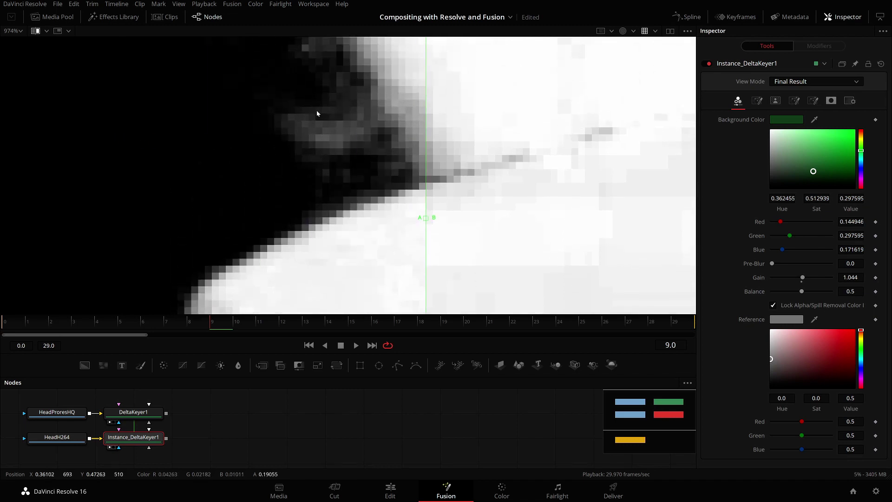
{"action": "scroll", "coordinate": [316, 110], "scroll_direction": "up", "scroll_amount": 2}
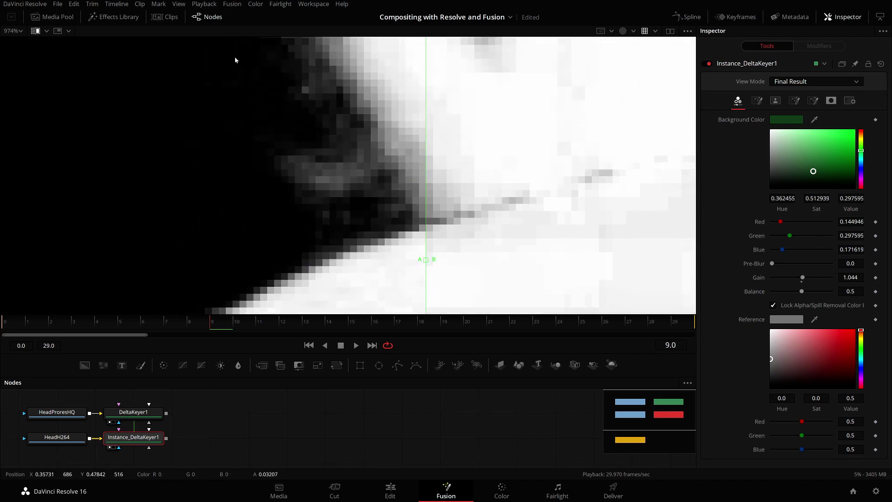
{"action": "left_click_drag", "start_coordinate": [424, 265], "coordinate": [62, 241]}
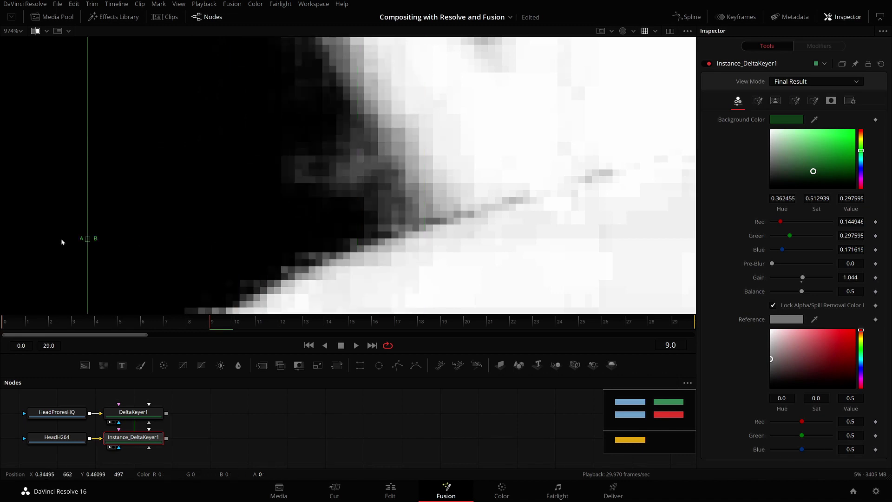
{"action": "left_click_drag", "start_coordinate": [236, 239], "coordinate": [162, 204]}
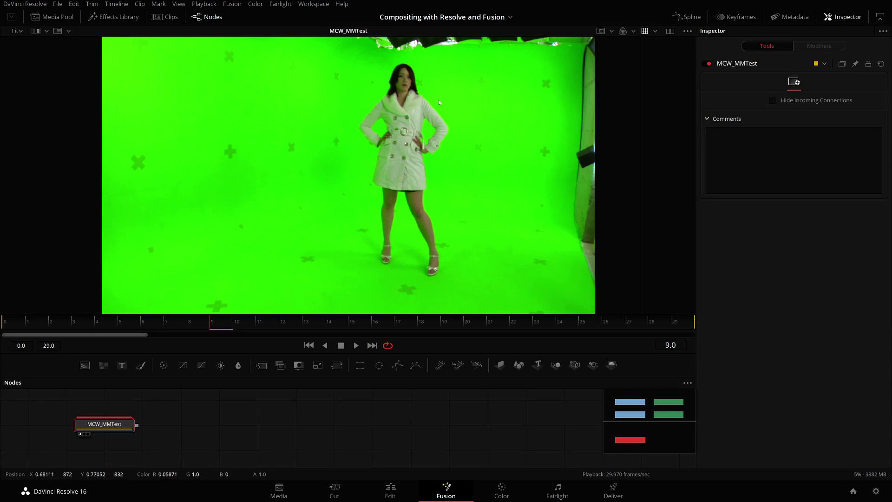
- Zoom onto the white coat's edge and lower the viewer Gamma to expose the green fringe
{"action": "scroll", "coordinate": [425, 100], "scroll_direction": "up", "scroll_amount": 3}
{"action": "scroll", "coordinate": [434, 94], "scroll_direction": "up", "scroll_amount": 1}
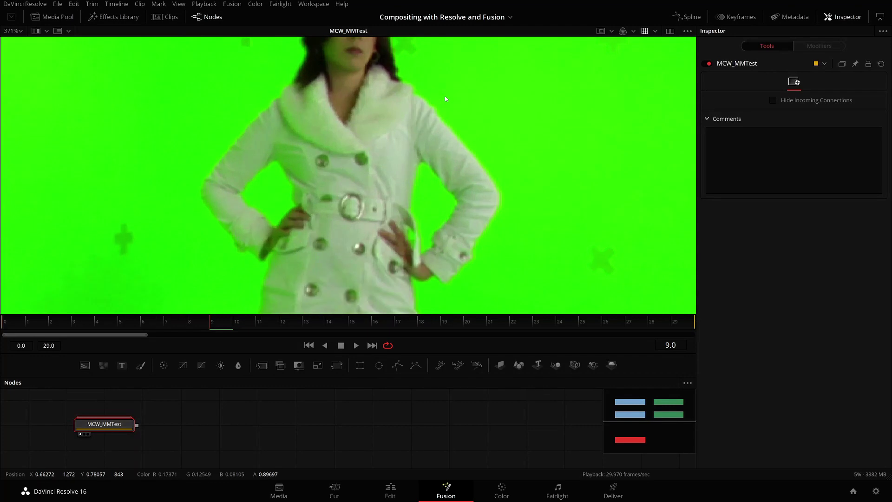
{"action": "scroll", "coordinate": [445, 96], "scroll_direction": "up", "scroll_amount": 3}
{"action": "scroll", "coordinate": [466, 105], "scroll_direction": "up", "scroll_amount": 3}
{"action": "scroll", "coordinate": [451, 109], "scroll_direction": "up", "scroll_amount": 1}
{"action": "scroll", "coordinate": [426, 149], "scroll_direction": "up", "scroll_amount": 1}
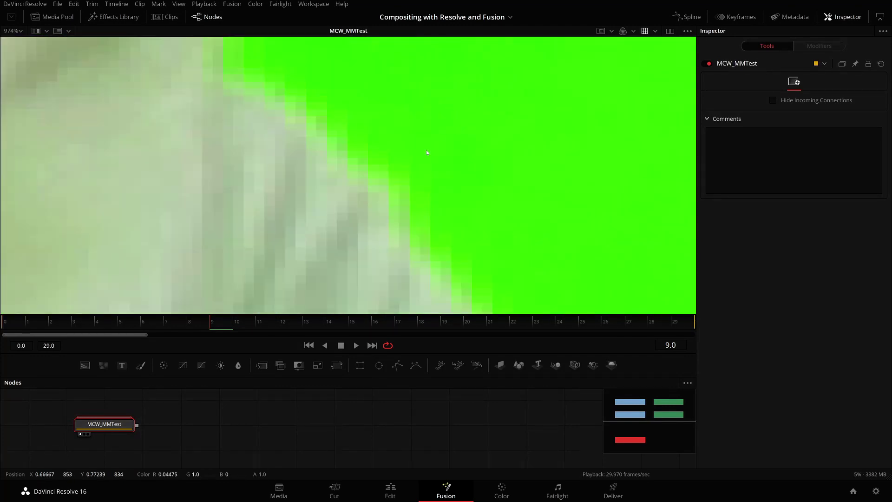
{"action": "scroll", "coordinate": [368, 169], "scroll_direction": "up", "scroll_amount": 1}
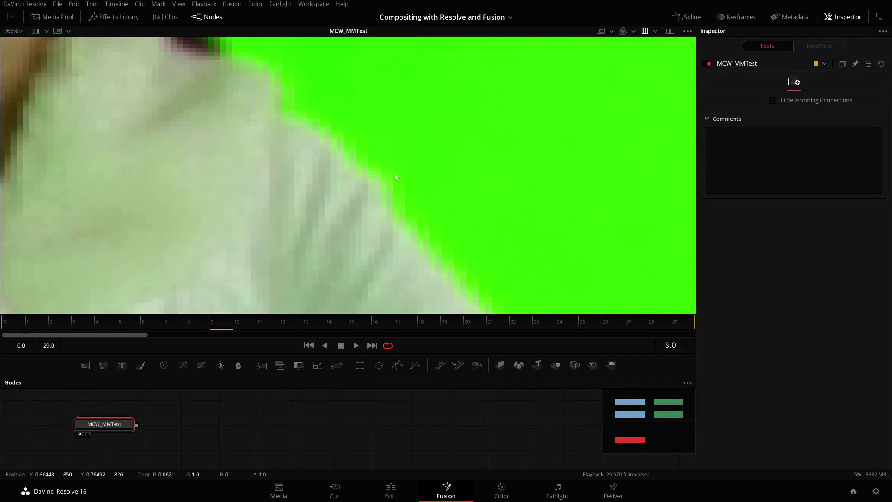
{"action": "scroll", "coordinate": [430, 99], "scroll_direction": "down", "scroll_amount": 2}
{"action": "scroll", "coordinate": [431, 157], "scroll_direction": "down", "scroll_amount": 1}
{"action": "scroll", "coordinate": [429, 161], "scroll_direction": "down", "scroll_amount": 1}
{"action": "scroll", "coordinate": [406, 143], "scroll_direction": "down", "scroll_amount": 2}
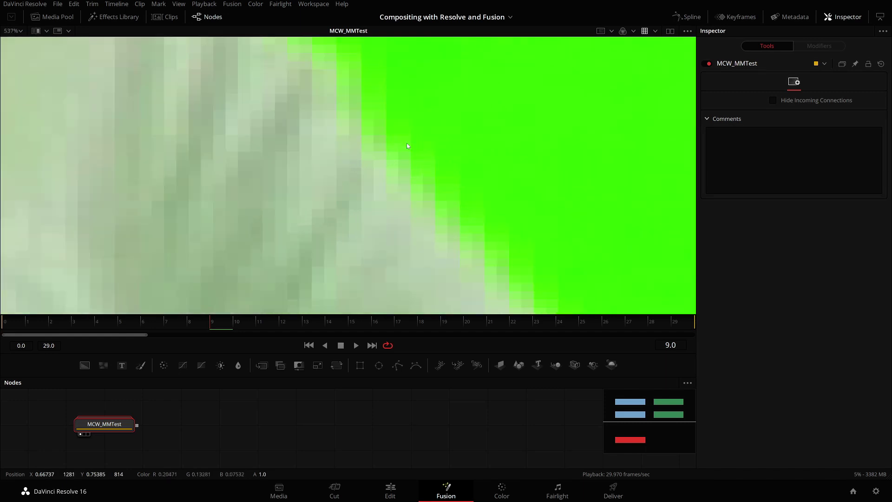
{"action": "scroll", "coordinate": [387, 119], "scroll_direction": "down", "scroll_amount": 1}
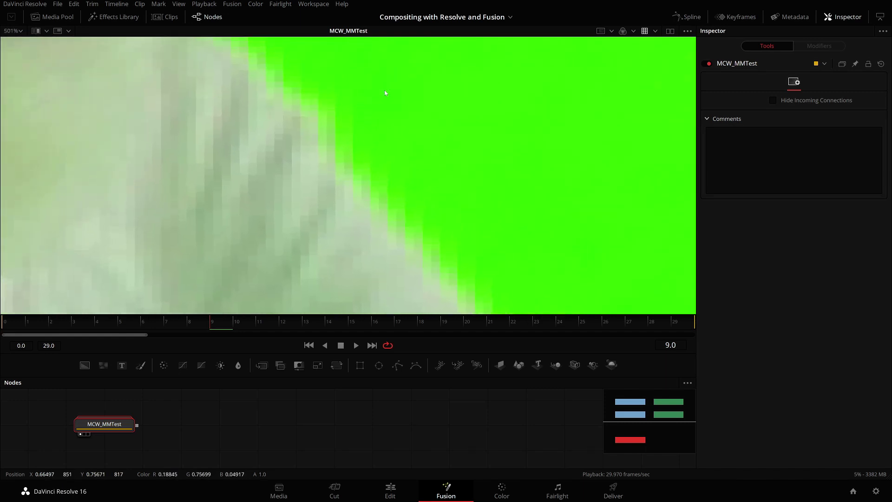
{"action": "left_click", "coordinate": [687, 31]}
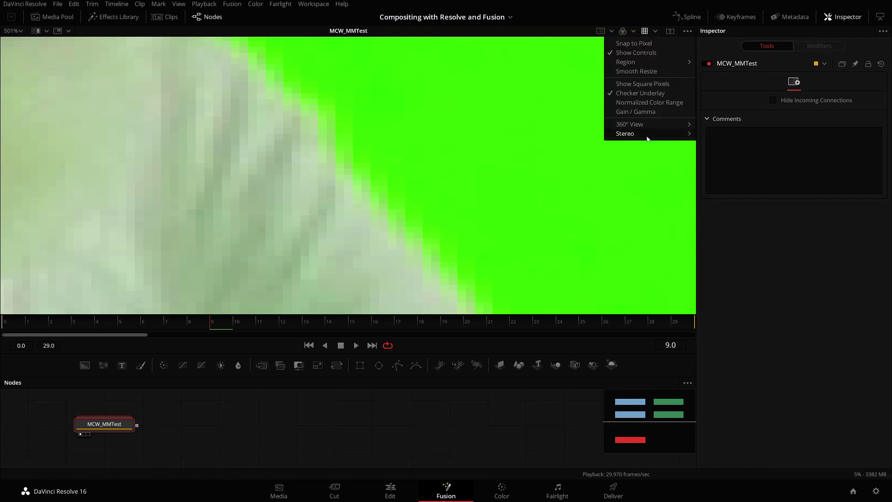
{"action": "left_click", "coordinate": [658, 113]}
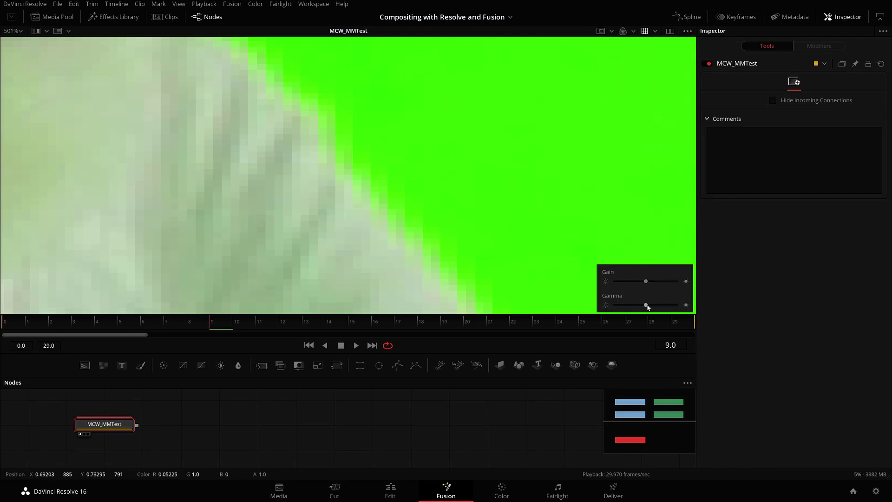
{"action": "left_click_drag", "start_coordinate": [646, 306], "coordinate": [635, 305]}
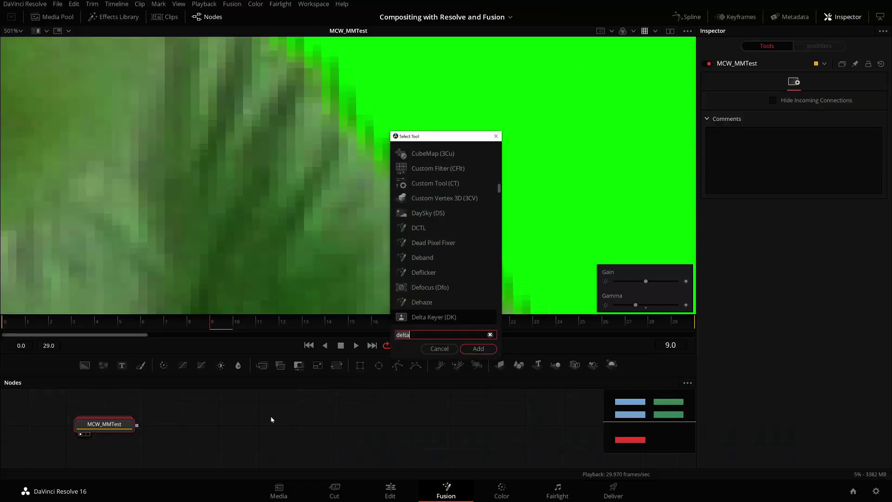
- Add a Color Space node after MCW_MMTest and shift it right in the node graph
{"action": "key", "text": "BackSpace"}
{"action": "key", "text": "BackSpace"}
{"action": "key", "text": "BackSpace"}
{"action": "type", "text": "cs"}
{"action": "key", "text": "Down"}
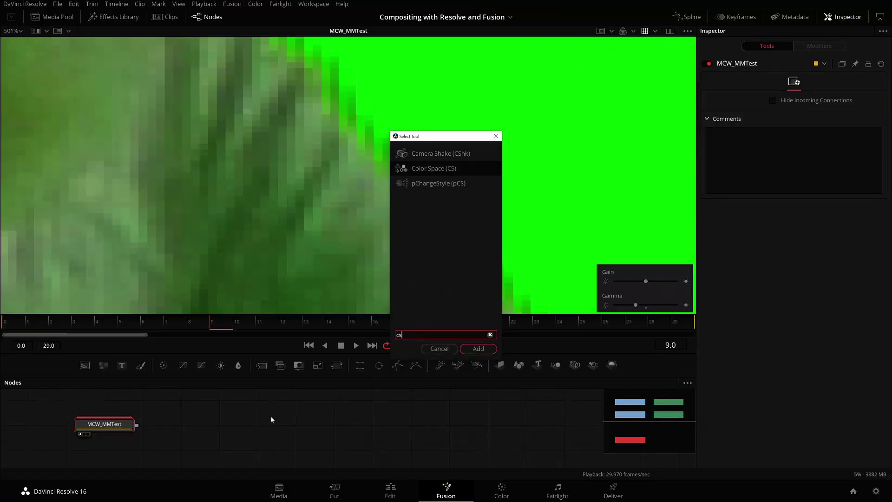
{"action": "key", "text": "Return"}
{"action": "left_click_drag", "start_coordinate": [178, 424], "coordinate": [216, 424]}
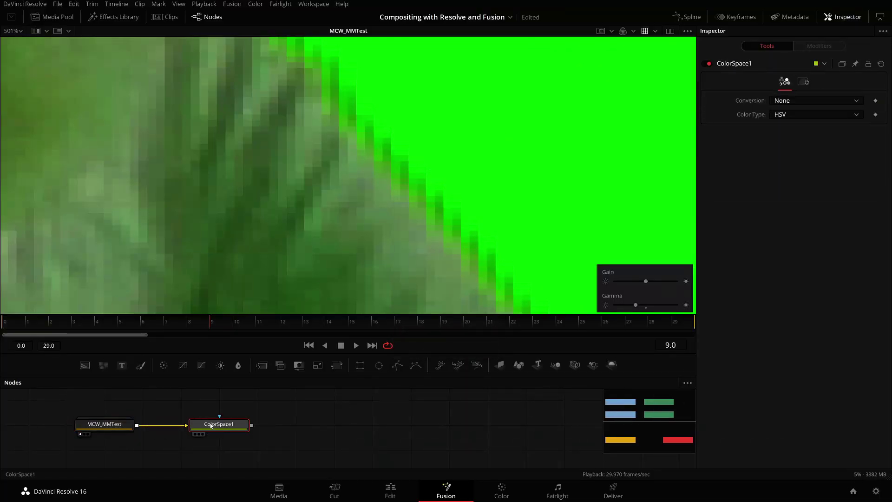
- Set ColorSpace1's Conversion to 'To Color' with Color Type YUV
{"action": "left_click", "coordinate": [813, 100]}
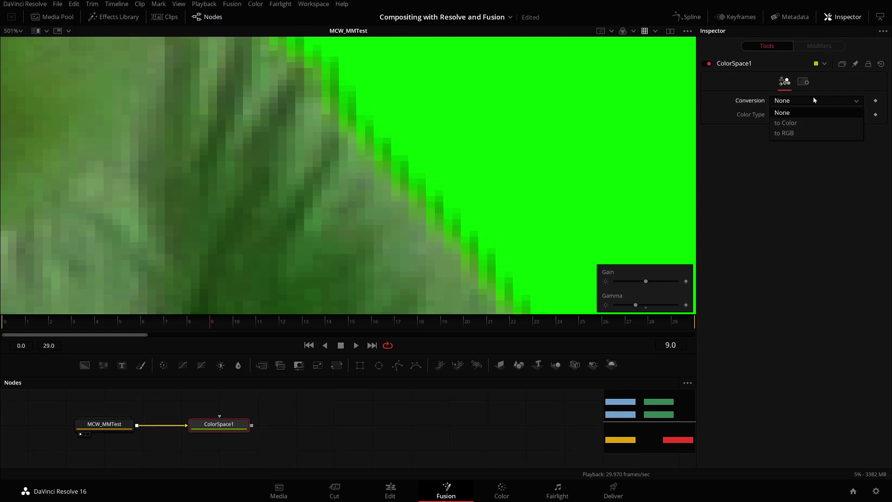
{"action": "left_click", "coordinate": [806, 122]}
{"action": "left_click", "coordinate": [783, 116]}
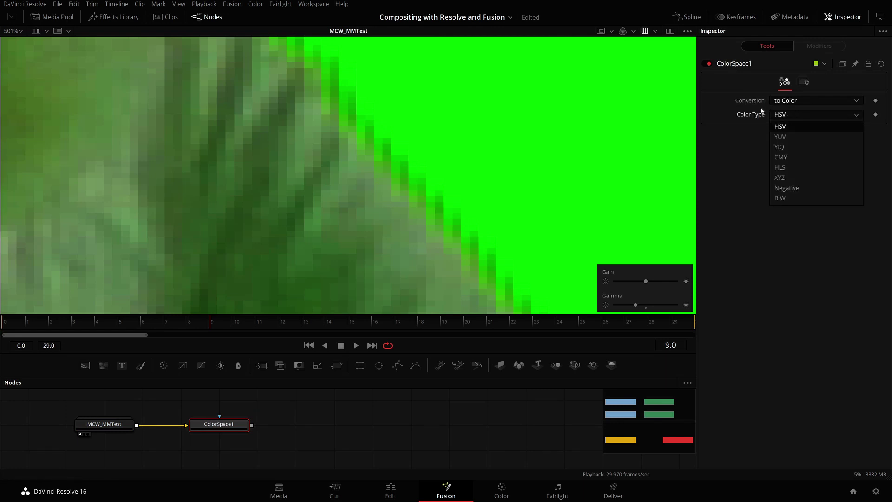
{"action": "left_click", "coordinate": [786, 136]}
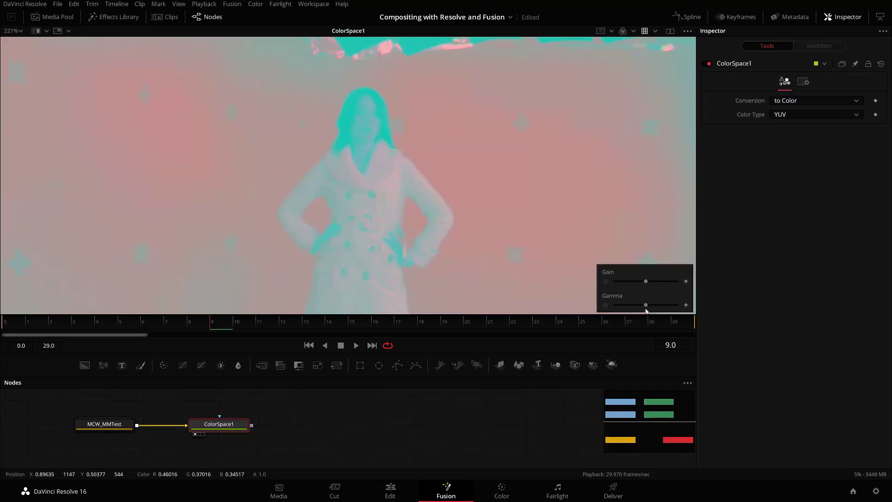
- Reset the viewer gamma, show only the Y channel in greyscale, and zoom in
{"action": "left_click", "coordinate": [646, 304]}
{"action": "key", "text": "r"}
{"action": "scroll", "coordinate": [423, 168], "scroll_direction": "up", "scroll_amount": 2}
{"action": "scroll", "coordinate": [424, 164], "scroll_direction": "up", "scroll_amount": 3}
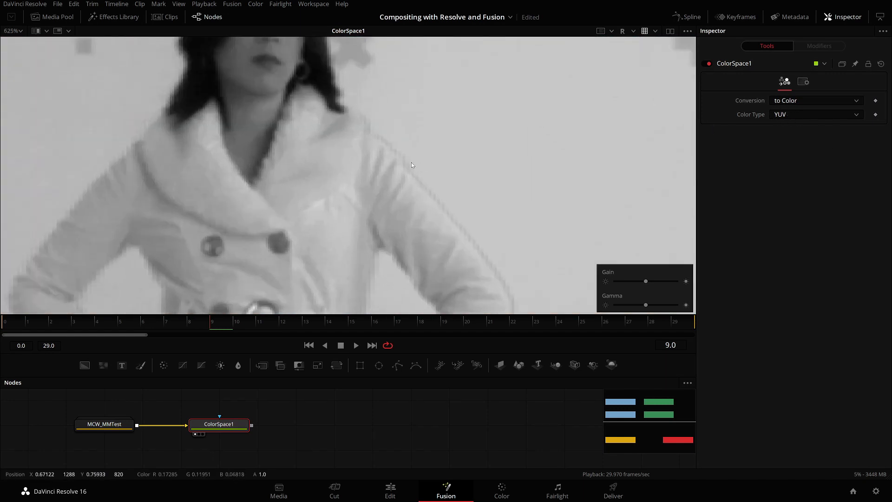
{"action": "scroll", "coordinate": [414, 165], "scroll_direction": "up", "scroll_amount": 4}
{"action": "scroll", "coordinate": [416, 169], "scroll_direction": "up", "scroll_amount": 2}
{"action": "scroll", "coordinate": [363, 174], "scroll_direction": "up", "scroll_amount": 2}
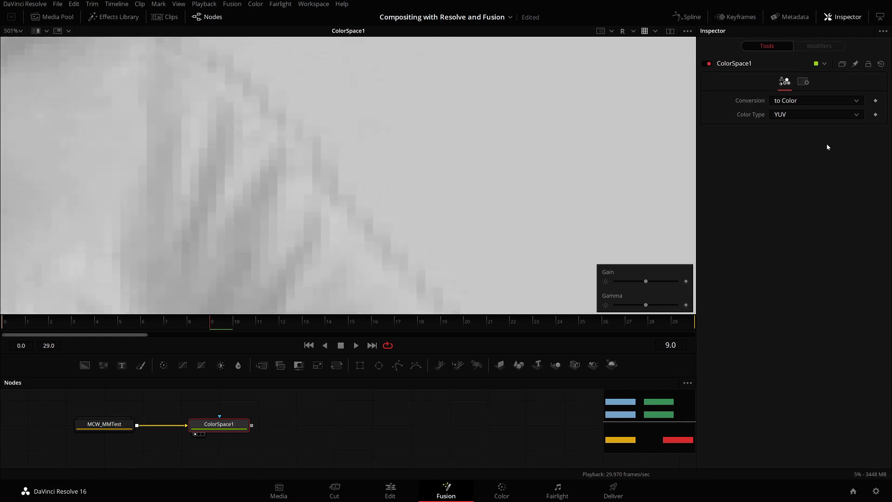
- Zoom closer on the blocky figure edge and darken the viewer's display gamma
{"action": "scroll", "coordinate": [320, 182], "scroll_direction": "up", "scroll_amount": 1}
{"action": "scroll", "coordinate": [318, 176], "scroll_direction": "up", "scroll_amount": 1}
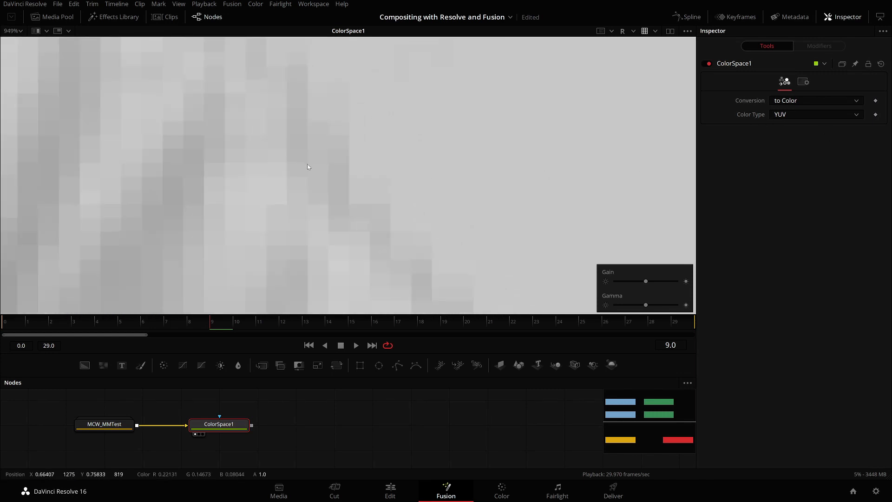
{"action": "scroll", "coordinate": [317, 169], "scroll_direction": "up", "scroll_amount": 2}
{"action": "scroll", "coordinate": [318, 171], "scroll_direction": "down", "scroll_amount": 1}
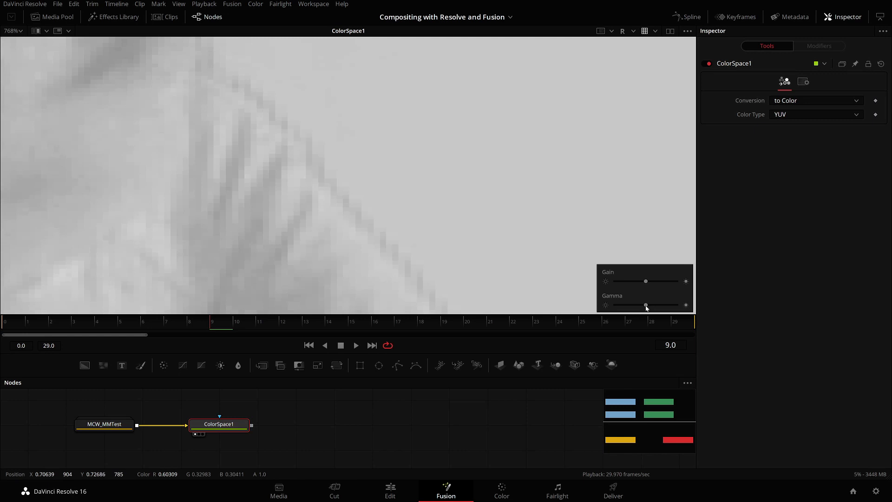
{"action": "left_click_drag", "start_coordinate": [645, 305], "coordinate": [634, 305]}
{"action": "scroll", "coordinate": [393, 259], "scroll_direction": "up", "scroll_amount": 1}
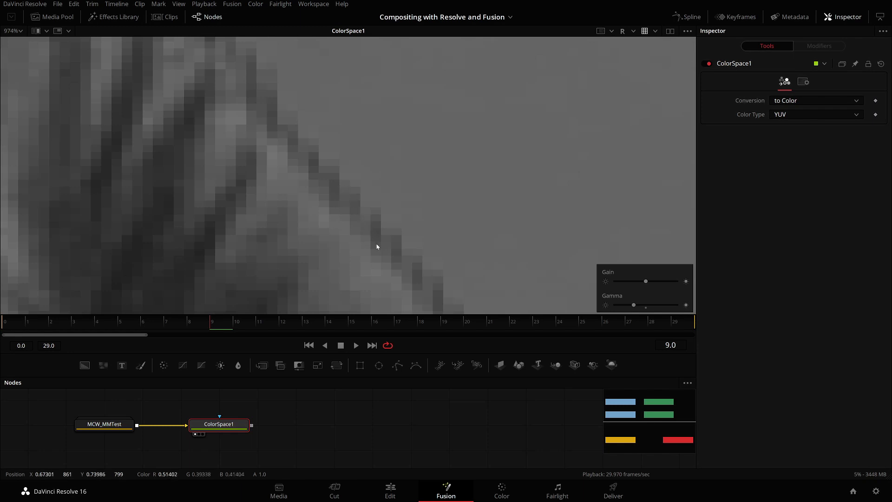
{"action": "scroll", "coordinate": [343, 217], "scroll_direction": "down", "scroll_amount": 2}
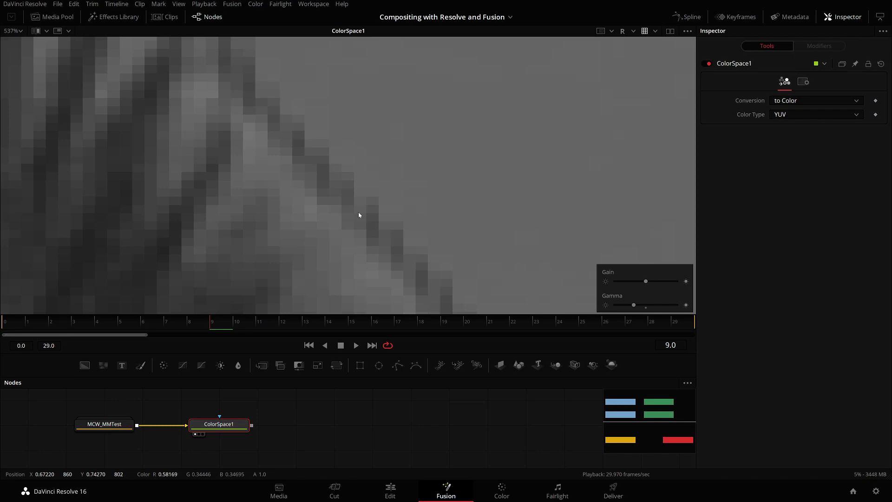
- Cycle the viewer through the Y, U and V channels, ending on the blue (V) channel
{"action": "key", "text": "g"}
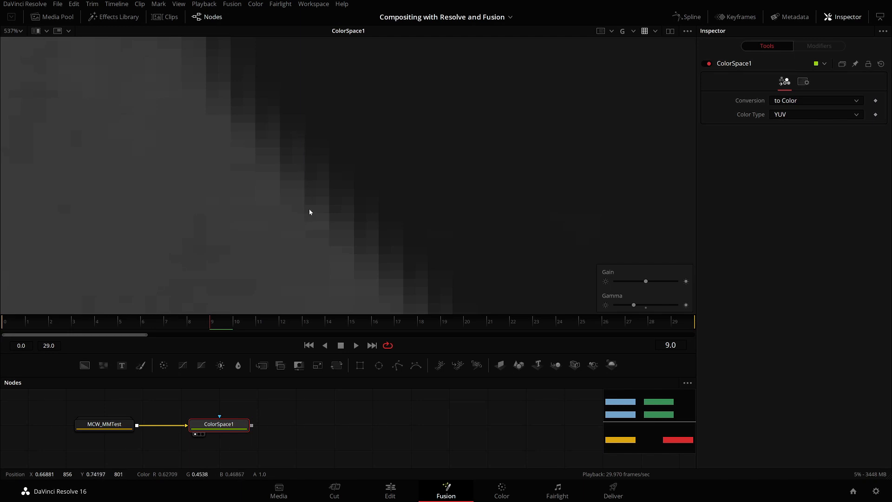
{"action": "key", "text": "r"}
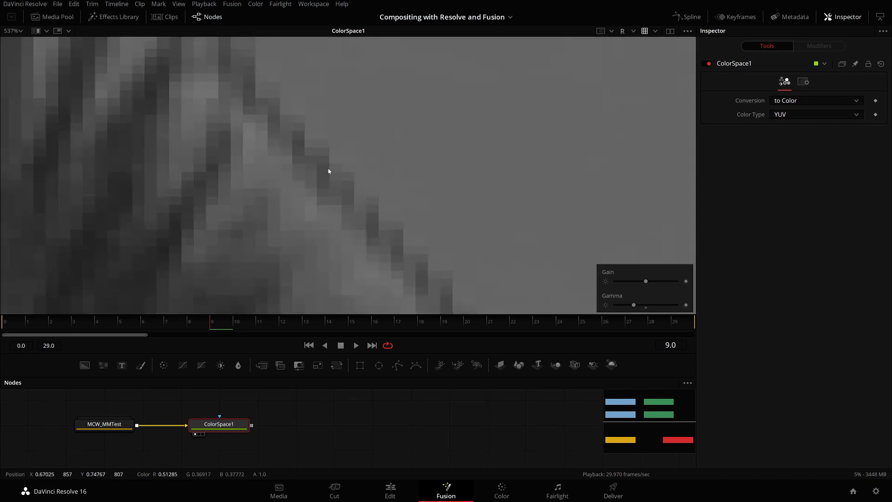
{"action": "key", "text": "g"}
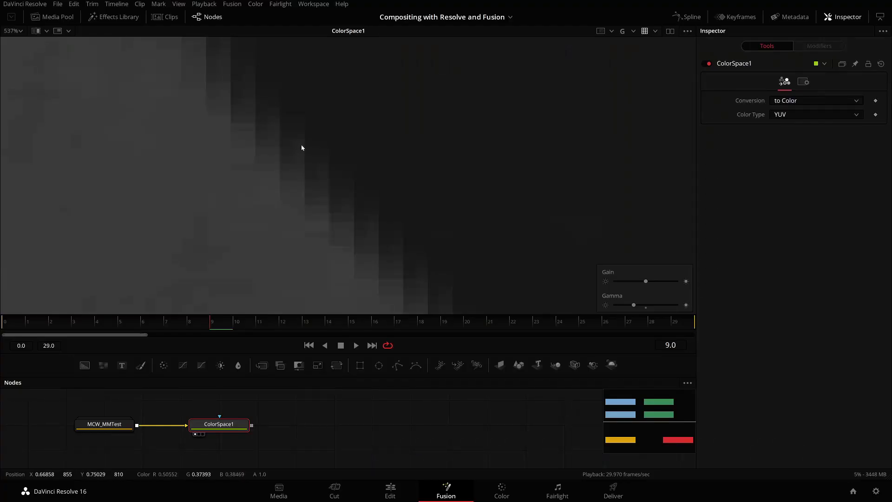
{"action": "key", "text": "b"}
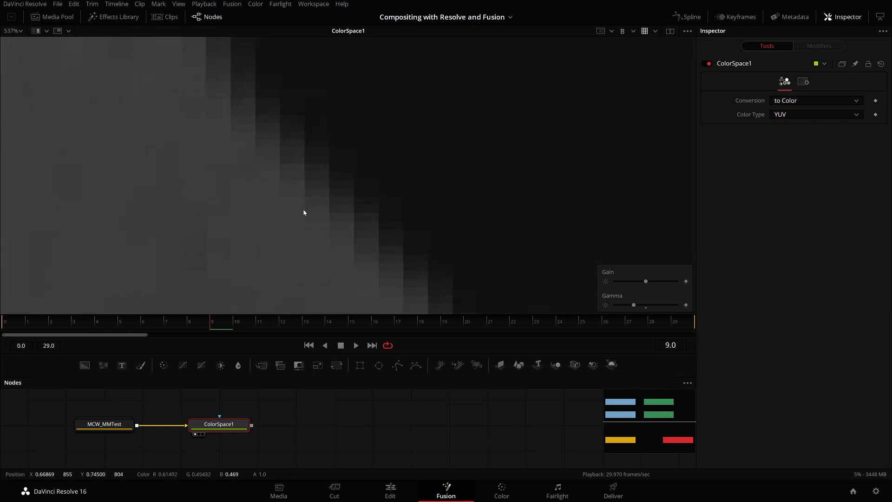
{"action": "key", "text": "r"}
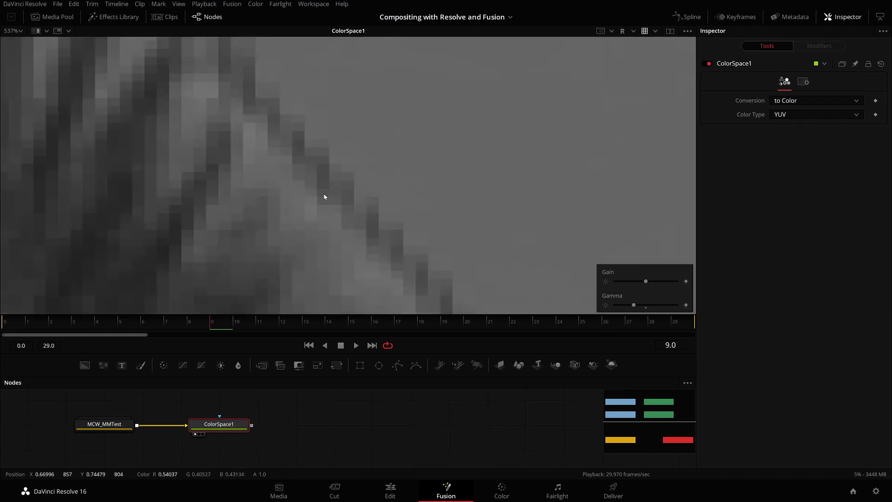
{"action": "key", "text": "g"}
{"action": "key", "text": "b"}
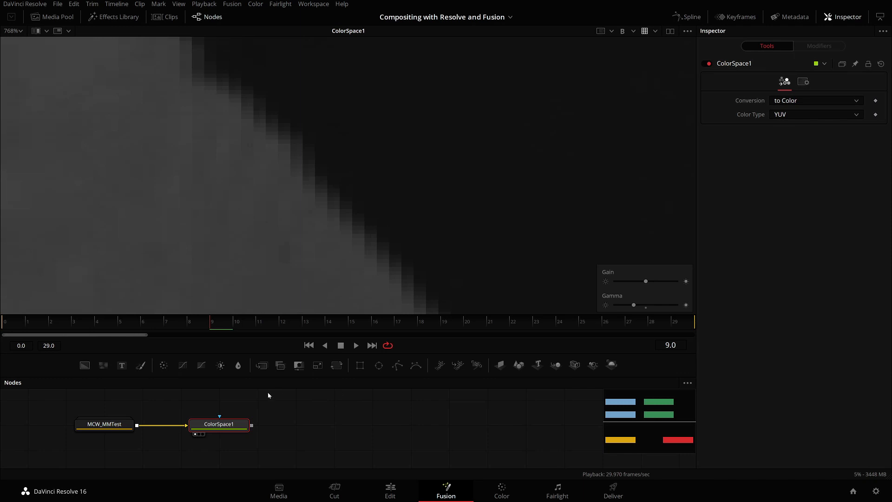
- Add a Blur1 node after ColorSpace1 and show its output in the viewer
{"action": "left_click", "coordinate": [238, 366]}
{"action": "left_click_drag", "start_coordinate": [296, 424], "coordinate": [335, 424]}
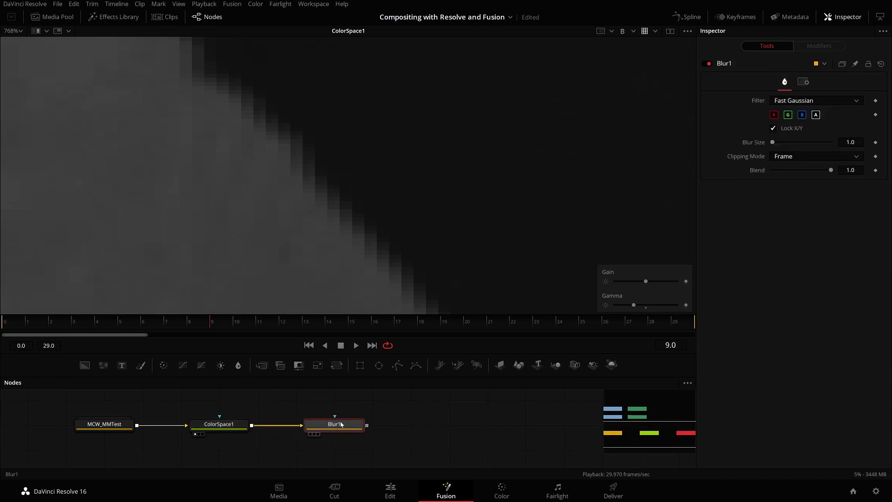
{"action": "left_click", "coordinate": [219, 424]}
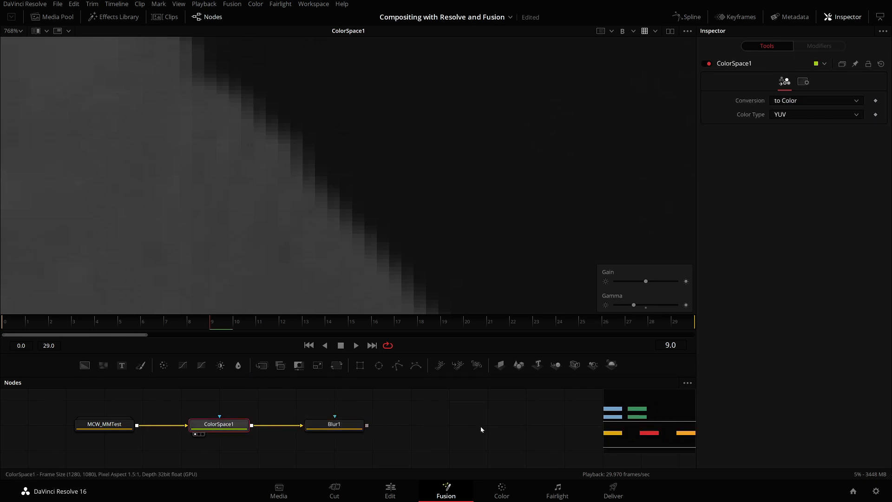
{"action": "left_click", "coordinate": [357, 424]}
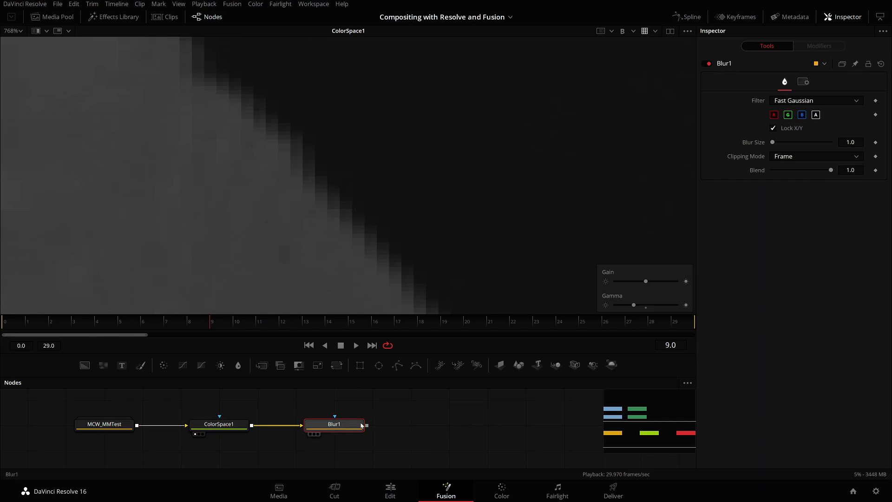
{"action": "key", "text": "1"}
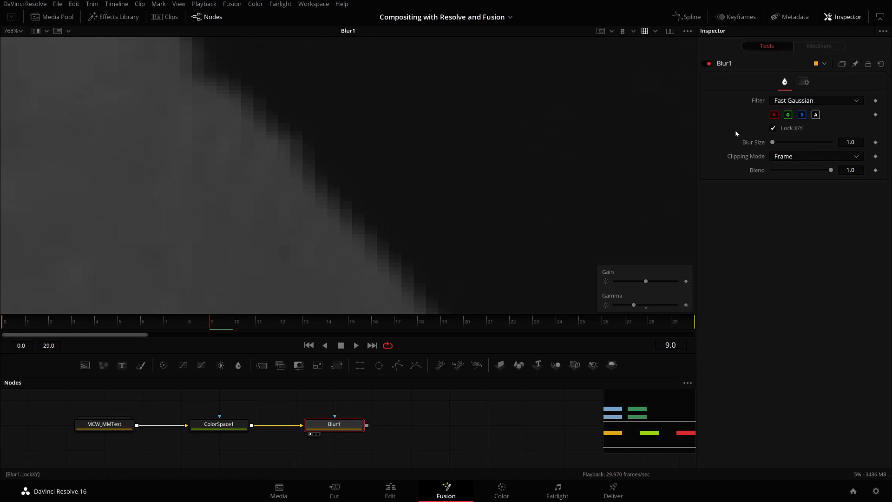
- Exclude red from Blur1, unlock X/Y, set Y Blur Size 0 and X Blur Size 1
{"action": "left_click_drag", "start_coordinate": [775, 145], "coordinate": [766, 146]}
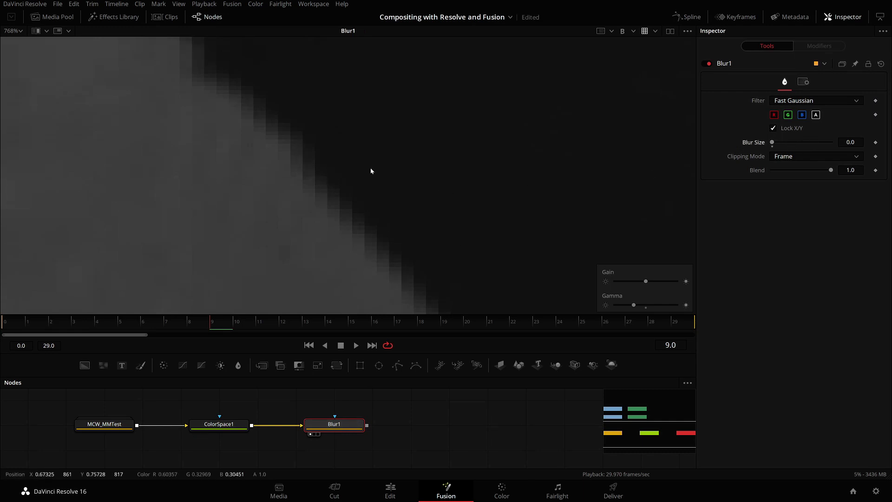
{"action": "scroll", "coordinate": [308, 170], "scroll_direction": "up", "scroll_amount": 3}
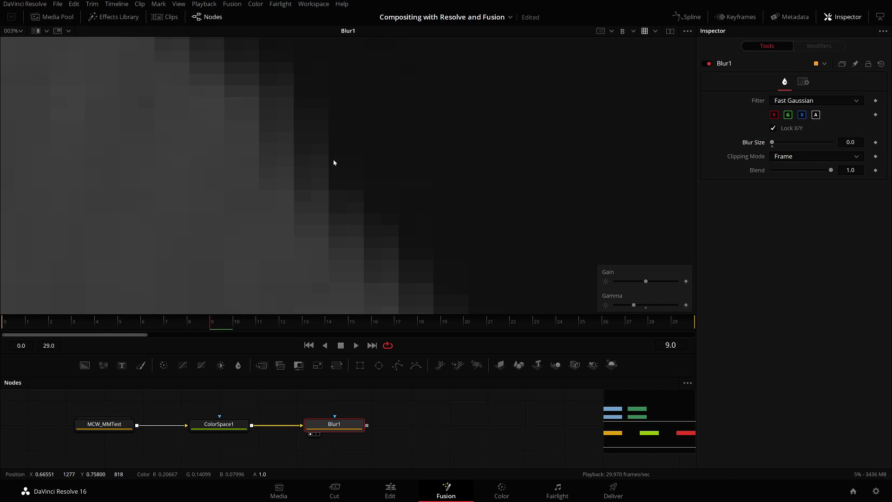
{"action": "left_click", "coordinate": [774, 117]}
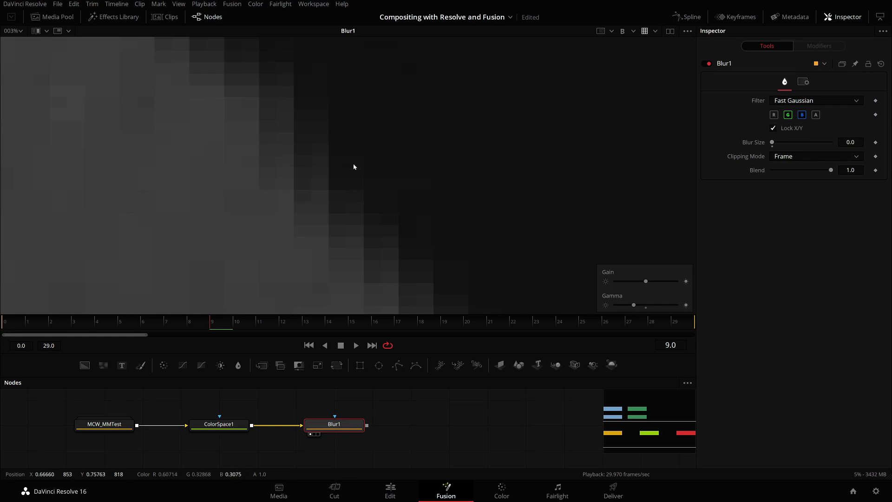
{"action": "left_click", "coordinate": [772, 128]}
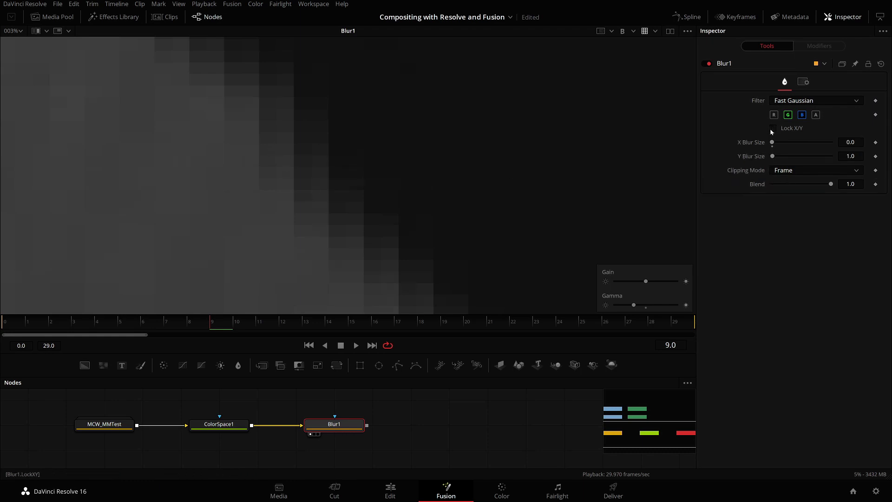
{"action": "left_click_drag", "start_coordinate": [773, 157], "coordinate": [770, 158]}
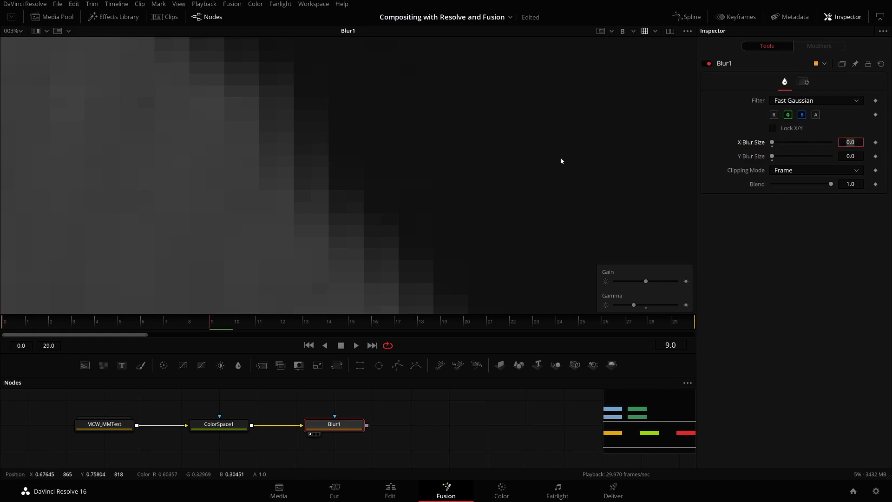
{"action": "type", "text": "1"}
{"action": "key", "text": "Tab"}
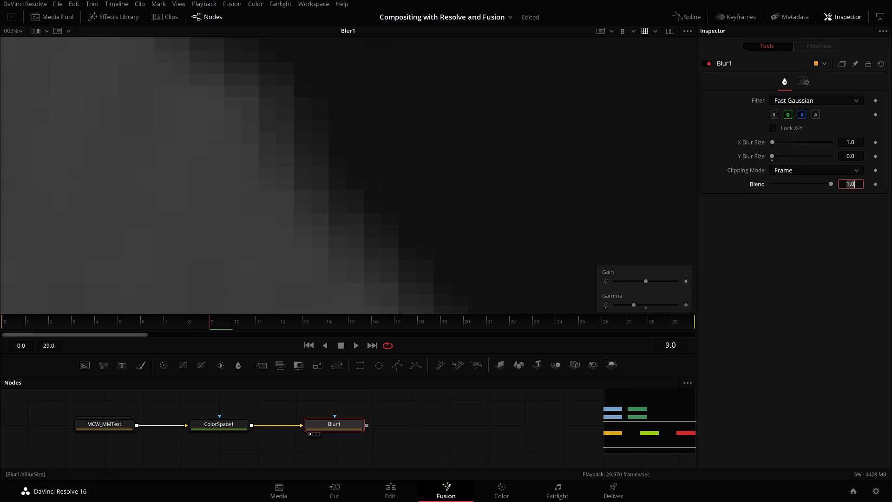
- Compare Blur1 bypassed versus on, then raise X Blur Size to 2
{"action": "left_click", "coordinate": [708, 64]}
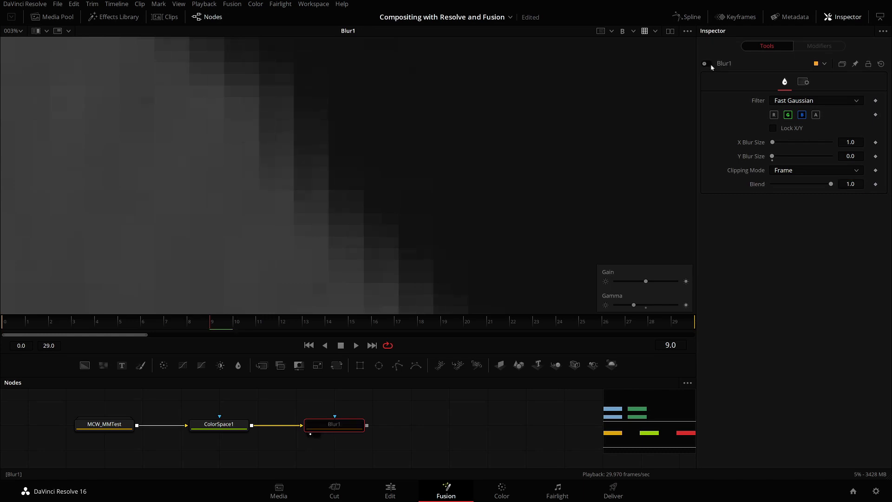
{"action": "left_click", "coordinate": [707, 64]}
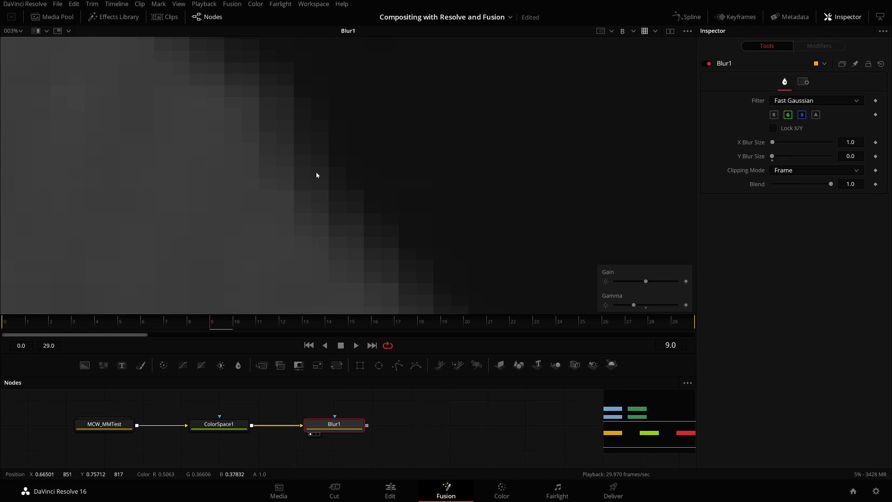
{"action": "left_click", "coordinate": [850, 142]}
{"action": "type", "text": "2"}
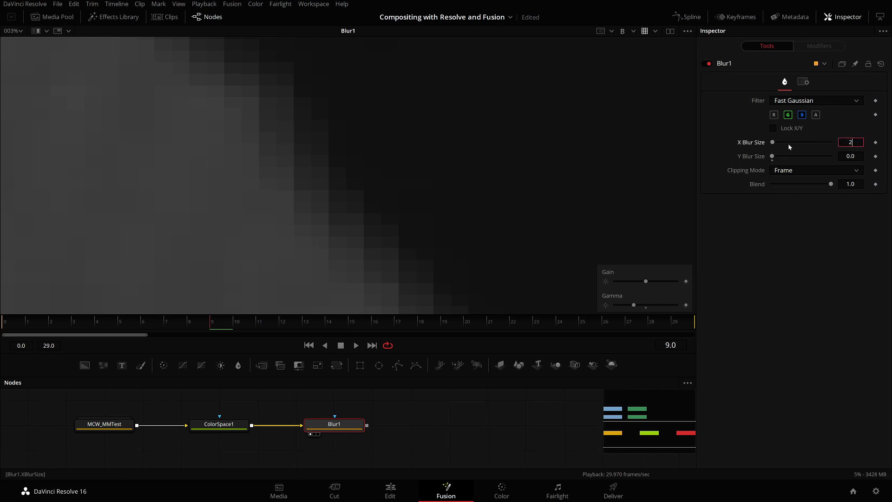
{"action": "key", "text": "Tab"}
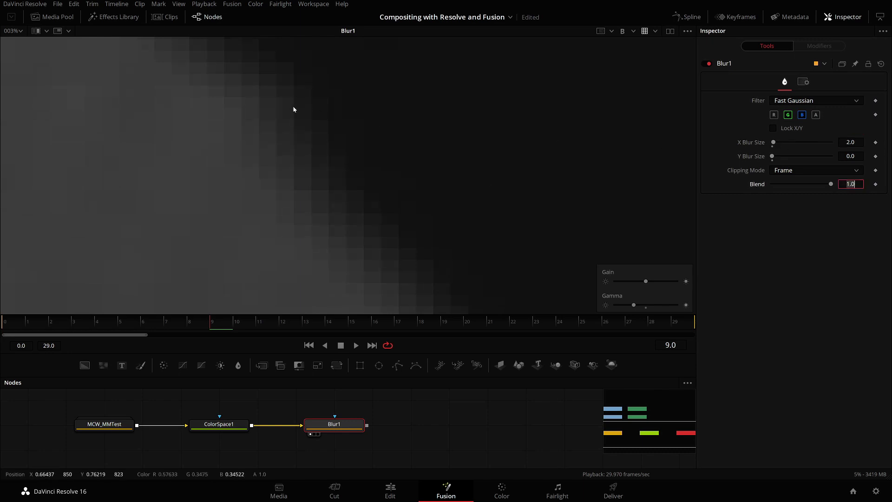
{"action": "key", "text": "Return"}
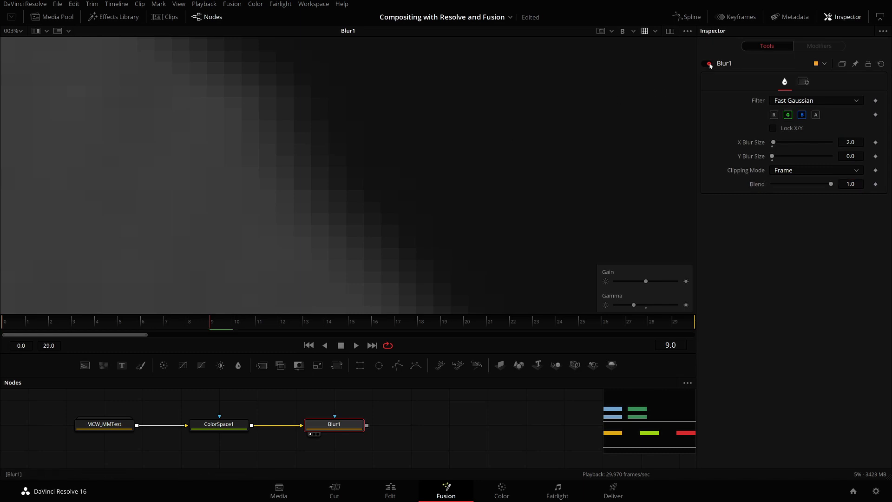
- Toggle Blur1 on and off while viewing the green channel to check the softened edge
{"action": "left_click", "coordinate": [708, 64]}
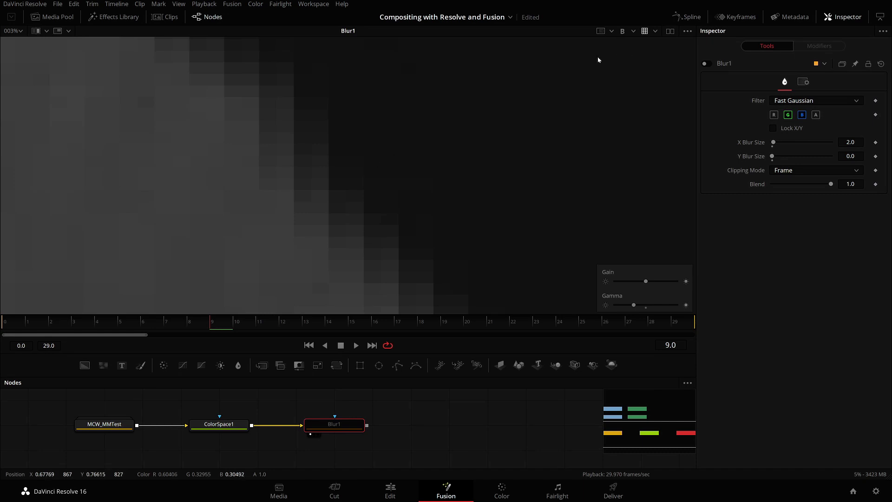
{"action": "key", "text": "g"}
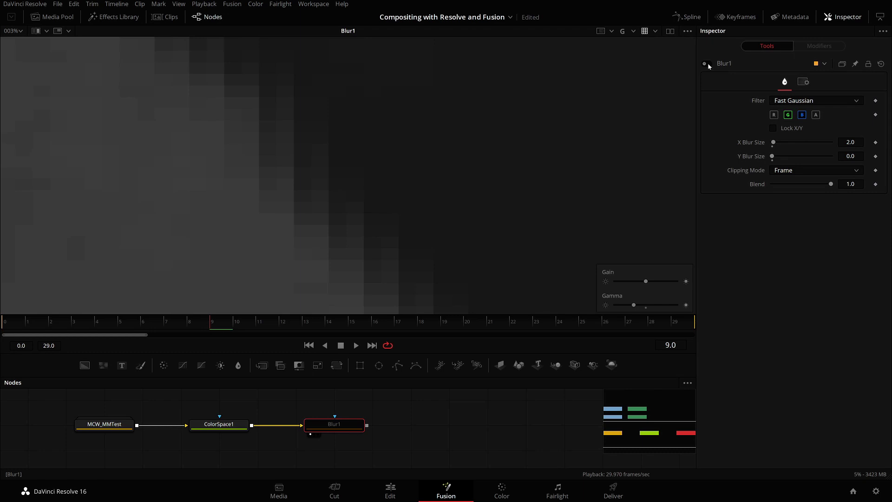
{"action": "left_click", "coordinate": [706, 64]}
{"action": "left_click", "coordinate": [707, 65]}
{"action": "left_click", "coordinate": [707, 64]}
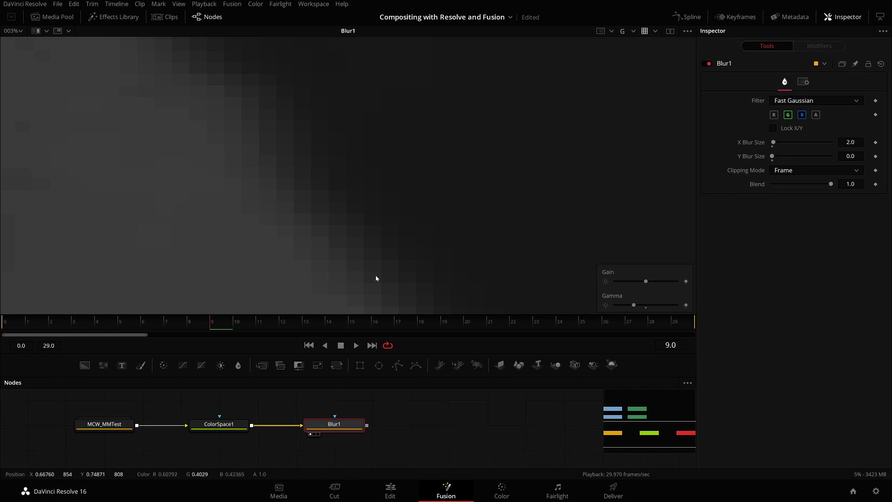
{"action": "scroll", "coordinate": [346, 181], "scroll_direction": "down", "scroll_amount": 3}
{"action": "scroll", "coordinate": [323, 169], "scroll_direction": "down", "scroll_amount": 3}
{"action": "scroll", "coordinate": [367, 227], "scroll_direction": "up", "scroll_amount": 1}
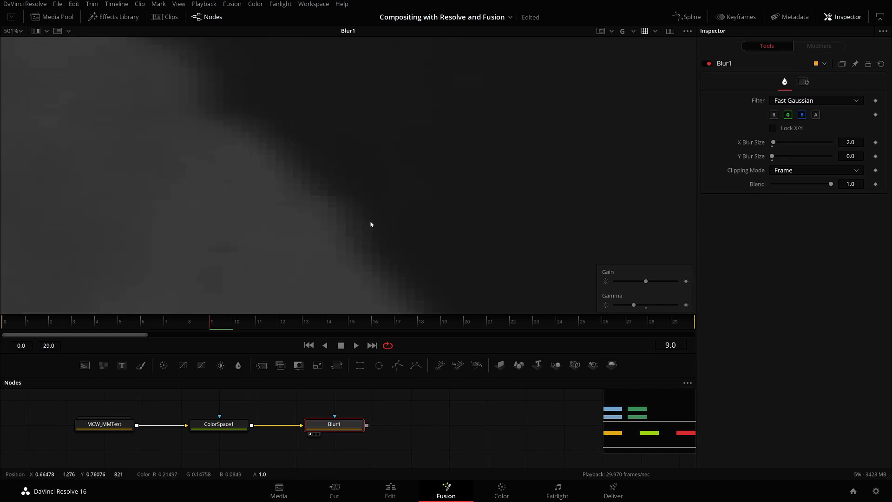
{"action": "scroll", "coordinate": [362, 219], "scroll_direction": "up", "scroll_amount": 1}
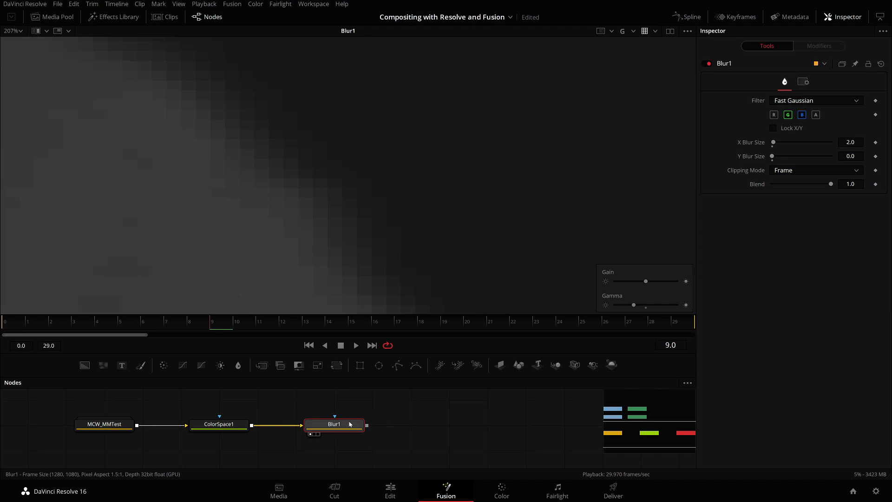
- Paste a copy of ColorSpace1 after Blur1 and set its Conversion to 'To RGB'
{"action": "left_click", "coordinate": [216, 426]}
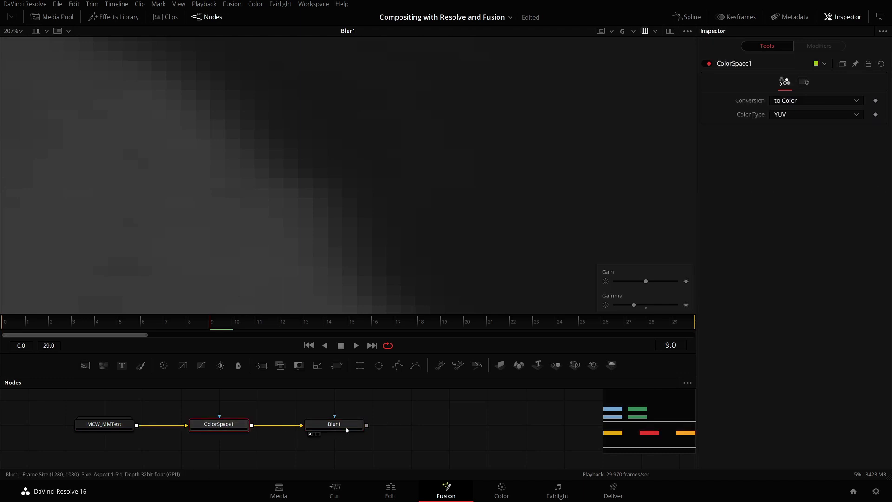
{"action": "left_click", "coordinate": [346, 430]}
{"action": "key", "text": "ctrl+v"}
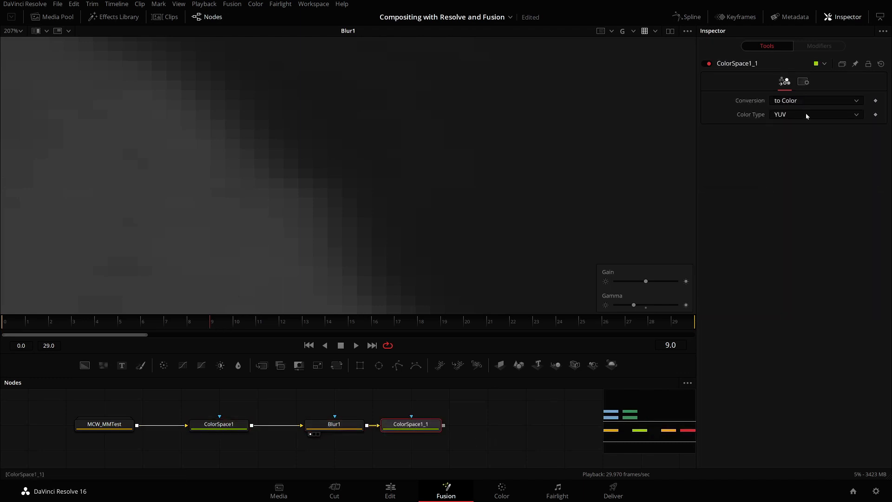
{"action": "left_click", "coordinate": [808, 101]}
{"action": "left_click", "coordinate": [791, 134]}
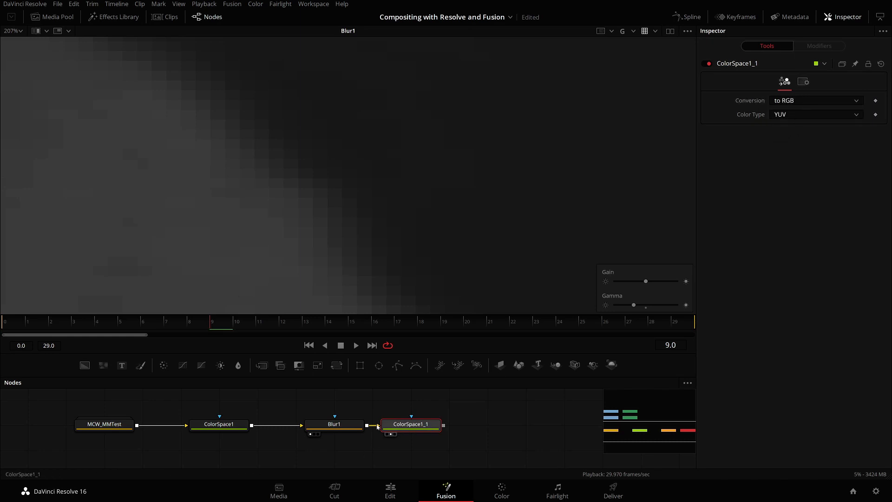
- View ColorSpace1_1's output with all colour channels and zoom in on the edge
{"action": "key", "text": "1"}
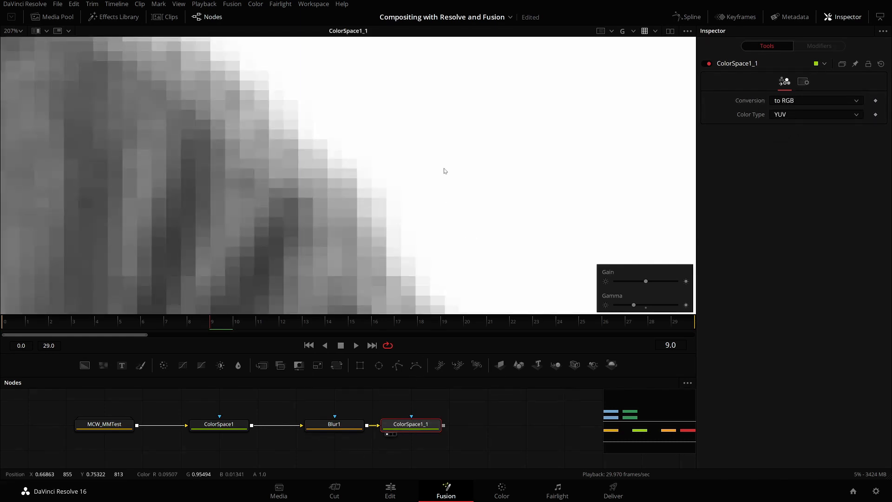
{"action": "key", "text": "c"}
{"action": "scroll", "coordinate": [331, 144], "scroll_direction": "up", "scroll_amount": 2}
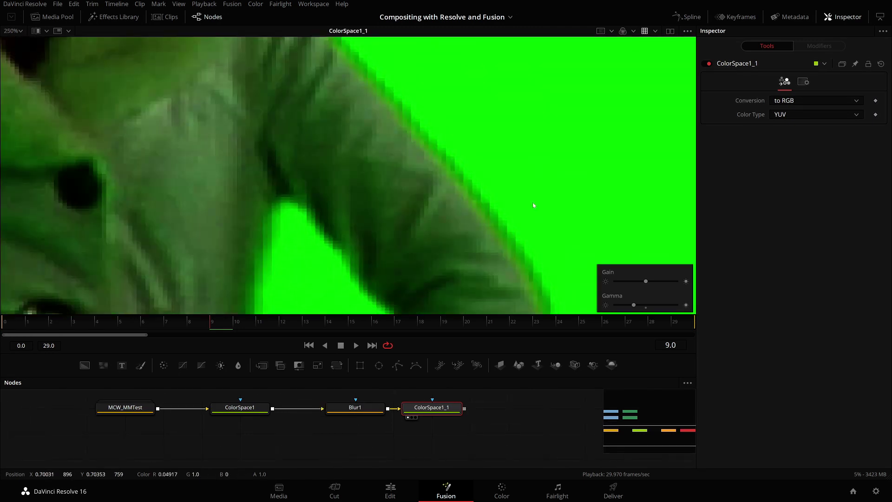
{"action": "scroll", "coordinate": [469, 206], "scroll_direction": "down", "scroll_amount": 4}
{"action": "scroll", "coordinate": [416, 195], "scroll_direction": "up", "scroll_amount": 1}
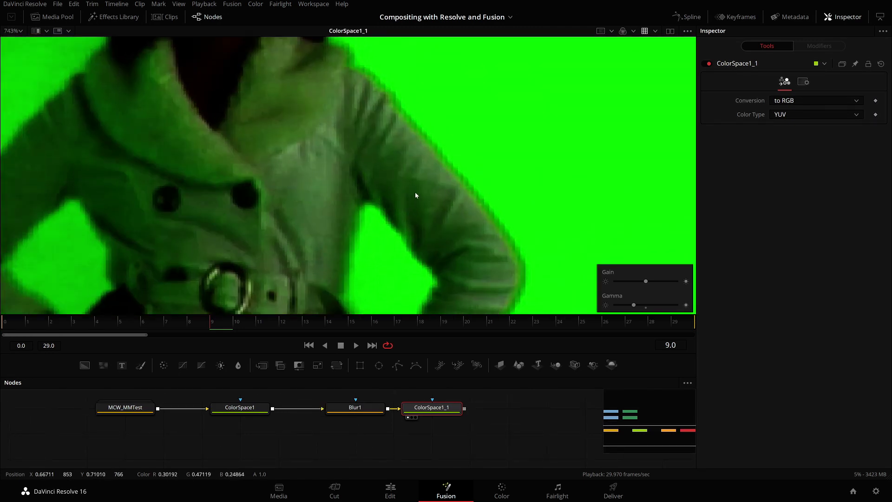
{"action": "scroll", "coordinate": [465, 190], "scroll_direction": "up", "scroll_amount": 1}
{"action": "scroll", "coordinate": [482, 184], "scroll_direction": "up", "scroll_amount": 2}
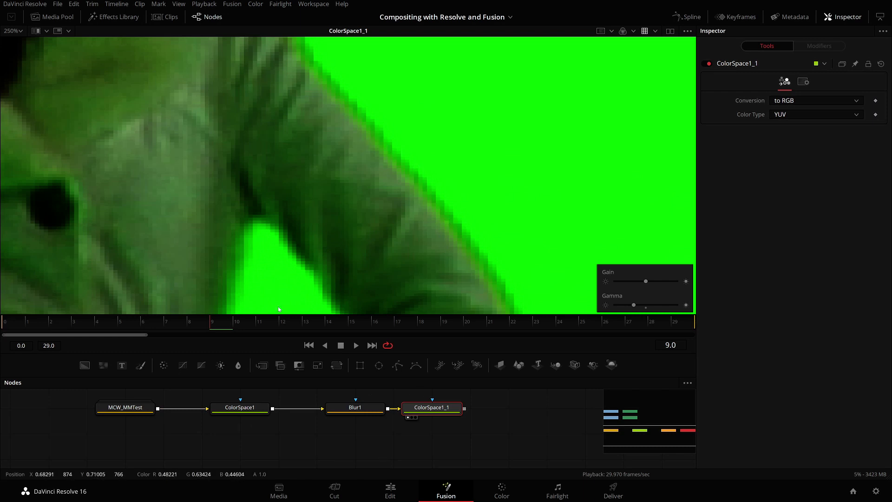
{"action": "left_click_drag", "start_coordinate": [125, 407], "coordinate": [417, 210]}
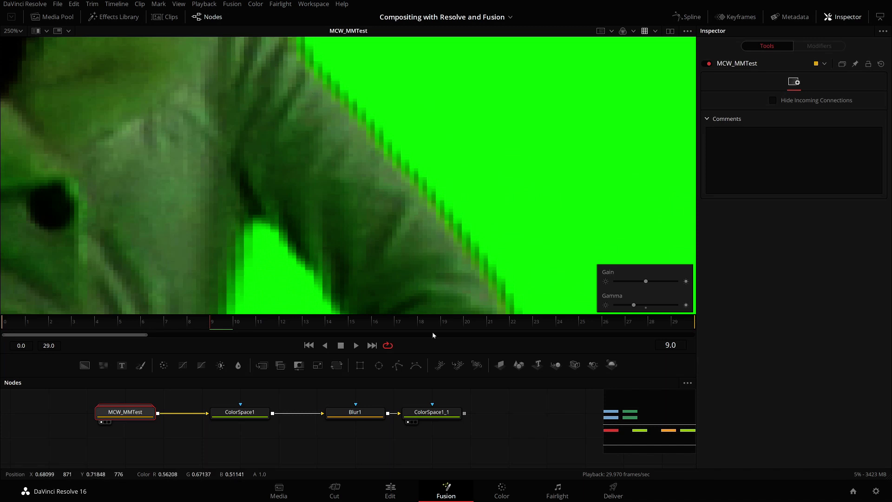
{"action": "left_click_drag", "start_coordinate": [437, 418], "coordinate": [455, 222]}
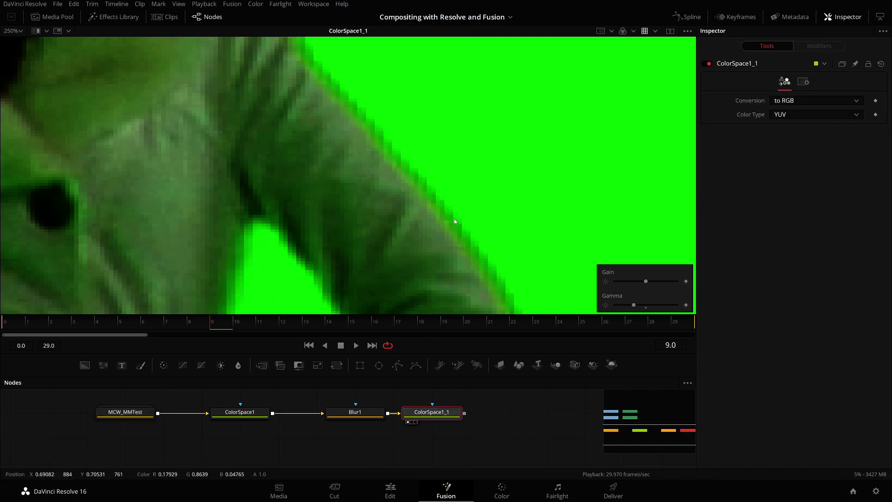
{"action": "left_click_drag", "start_coordinate": [137, 405], "coordinate": [413, 228]}
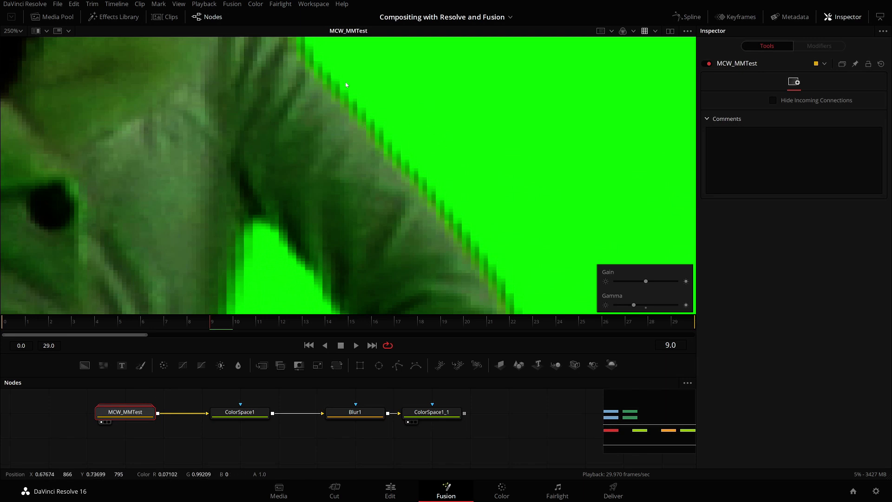
{"action": "scroll", "coordinate": [389, 144], "scroll_direction": "down", "scroll_amount": 1}
{"action": "scroll", "coordinate": [374, 139], "scroll_direction": "up", "scroll_amount": 2}
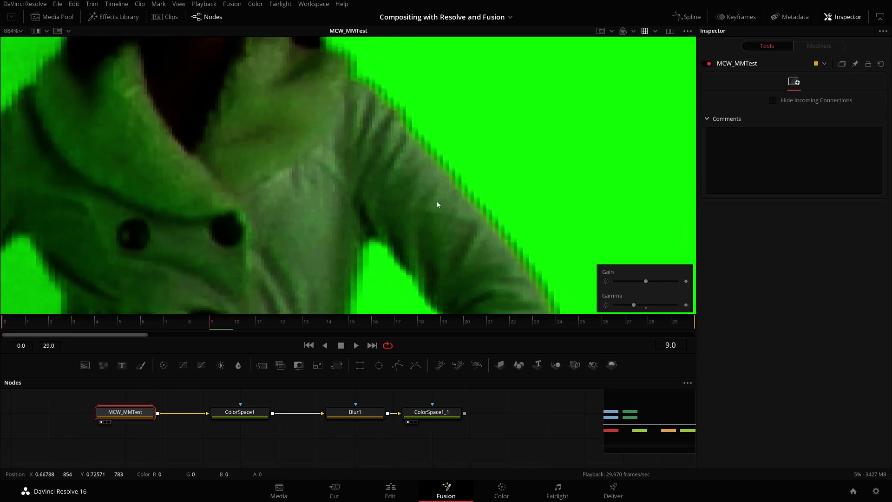
{"action": "scroll", "coordinate": [438, 203], "scroll_direction": "up", "scroll_amount": 2}
{"action": "scroll", "coordinate": [384, 189], "scroll_direction": "up", "scroll_amount": 2}
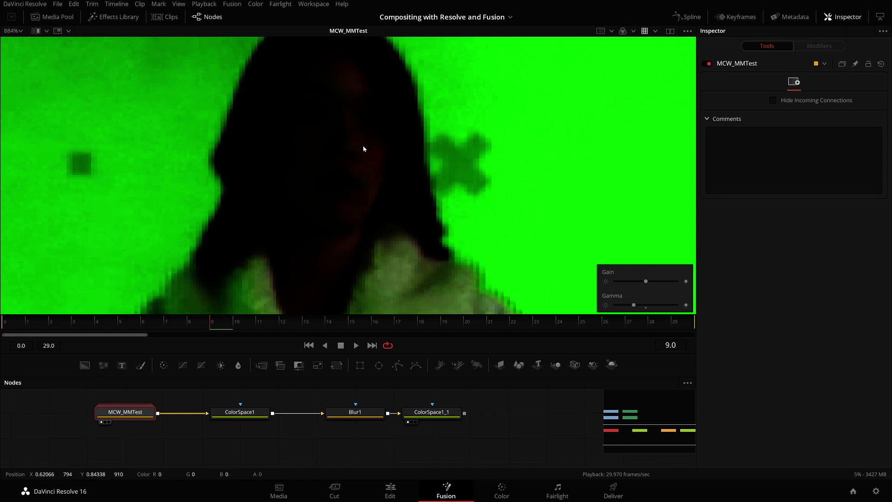
{"action": "scroll", "coordinate": [363, 146], "scroll_direction": "up", "scroll_amount": 3}
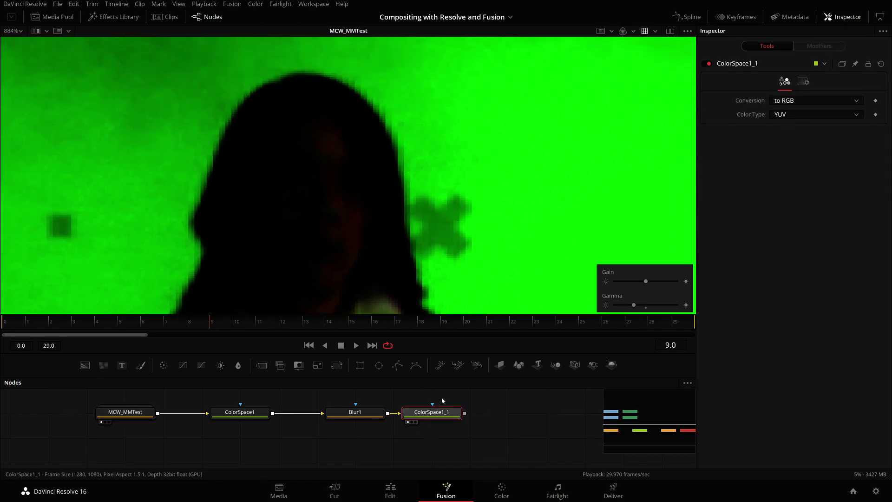
{"action": "left_click_drag", "start_coordinate": [435, 416], "coordinate": [385, 271]}
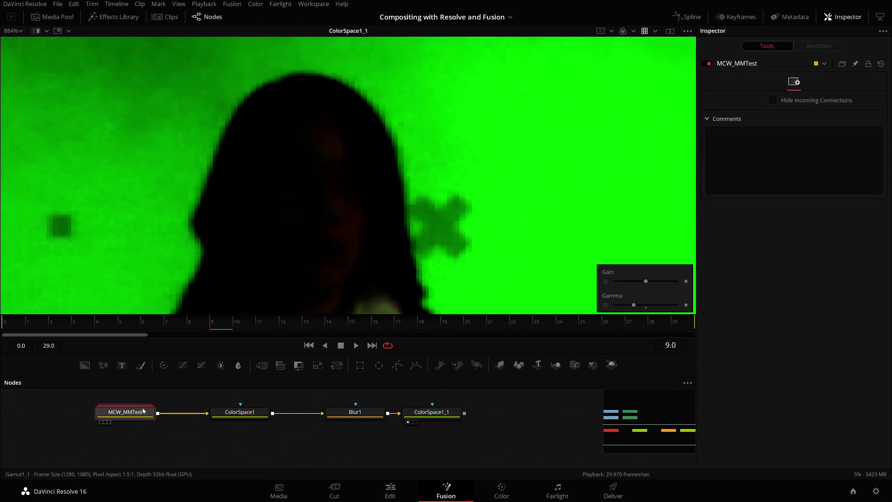
{"action": "left_click_drag", "start_coordinate": [134, 415], "coordinate": [299, 211]}
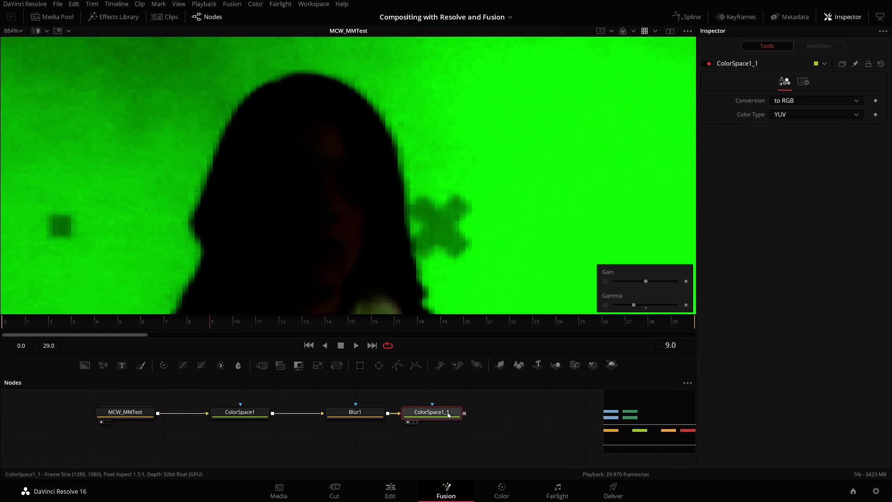
{"action": "left_click_drag", "start_coordinate": [446, 425], "coordinate": [395, 196]}
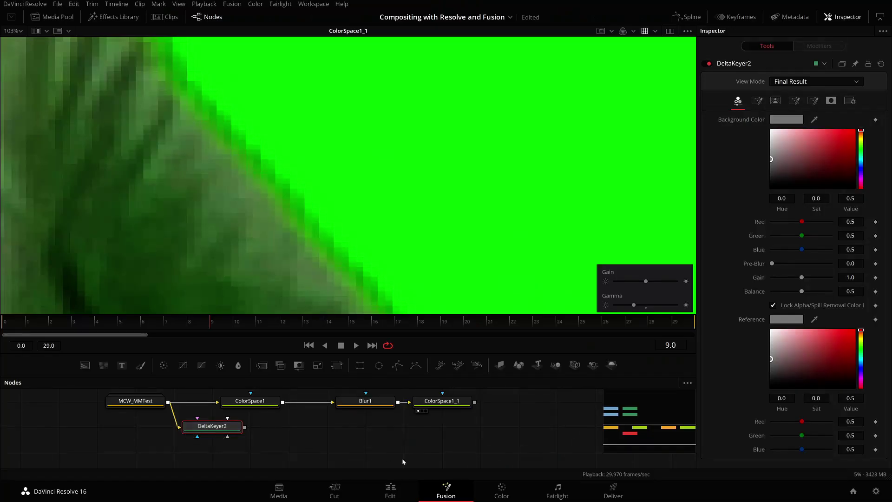
- Paste an instance of DeltaKeyer2 fed by ColorSpace1_1 and sample the green screen
{"action": "key", "text": "ctrl+shift+v"}
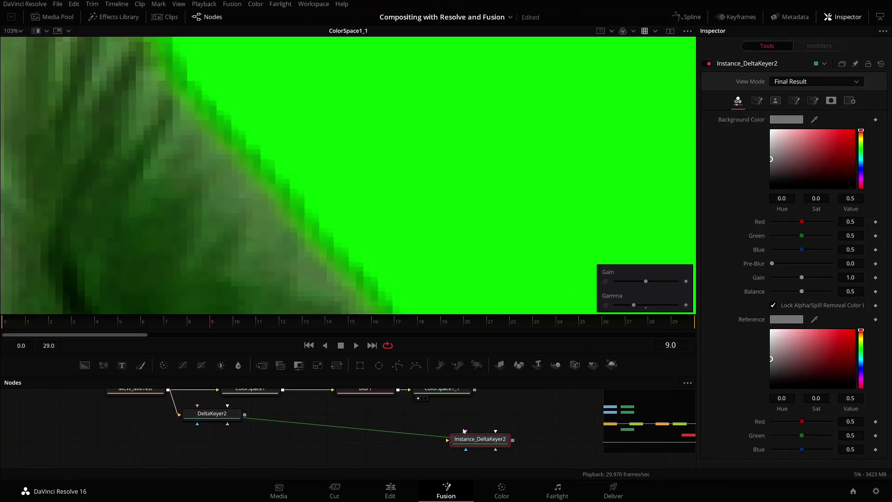
{"action": "left_click_drag", "start_coordinate": [474, 389], "coordinate": [488, 445]}
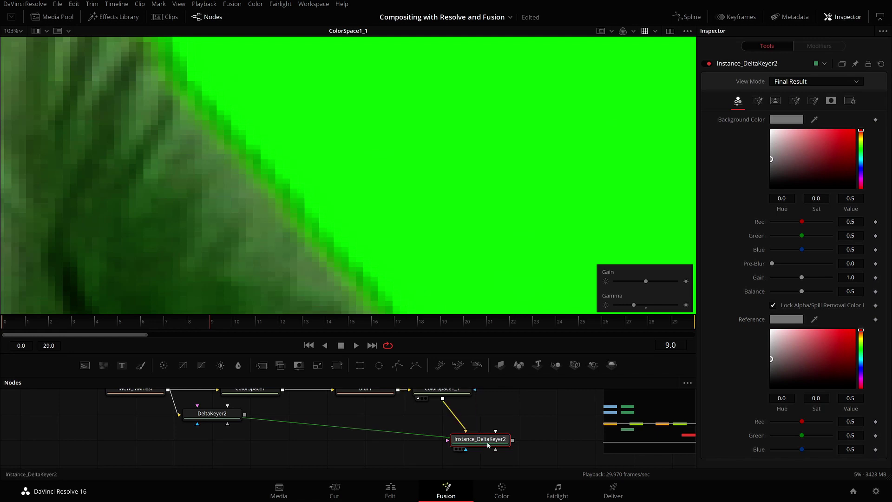
{"action": "key", "text": "1"}
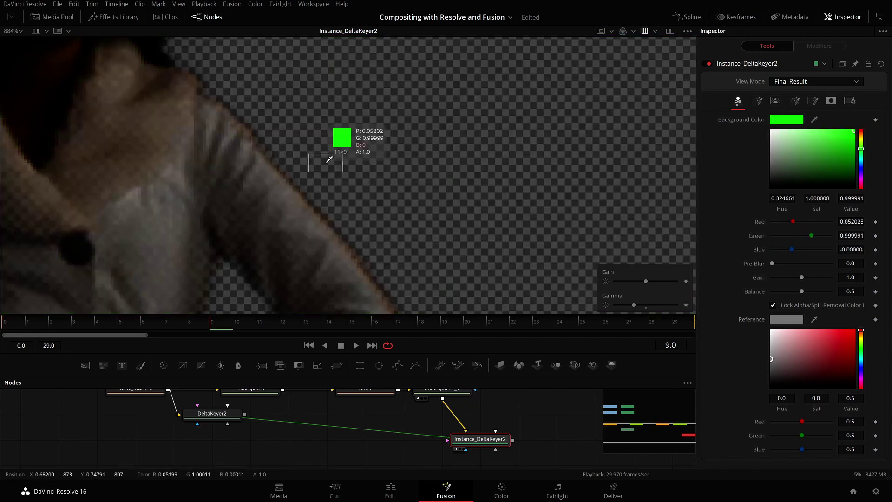
{"action": "left_click_drag", "start_coordinate": [432, 147], "coordinate": [329, 160]}
- Compare the instance's alpha matte against the original DeltaKeyer2 matte
{"action": "key", "text": "a"}
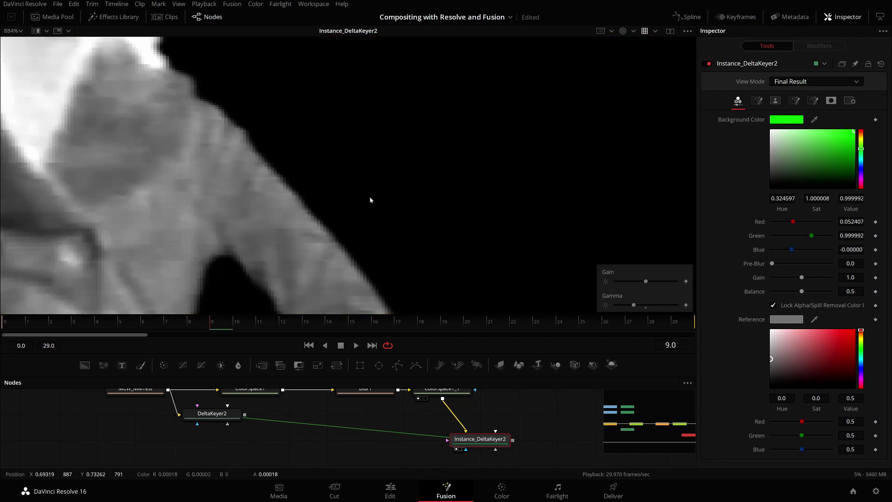
{"action": "scroll", "coordinate": [334, 212], "scroll_direction": "up", "scroll_amount": 2}
{"action": "scroll", "coordinate": [334, 221], "scroll_direction": "up", "scroll_amount": 1}
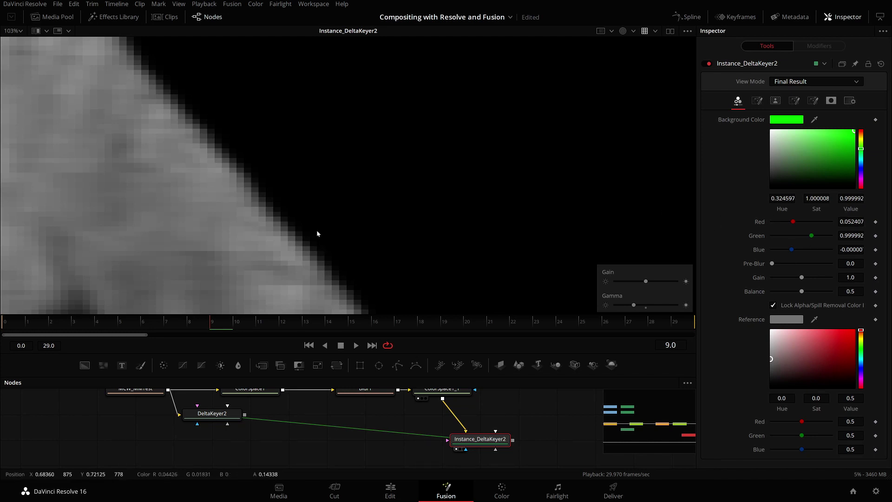
{"action": "scroll", "coordinate": [248, 172], "scroll_direction": "down", "scroll_amount": 1}
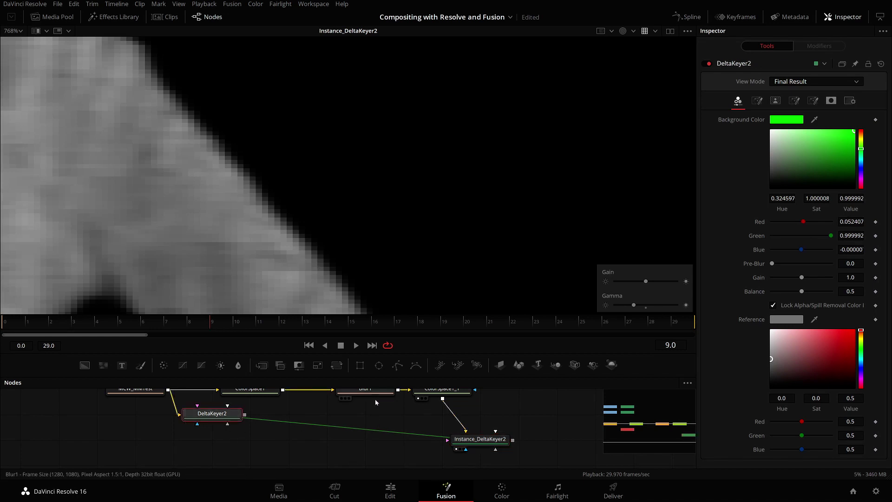
{"action": "left_click_drag", "start_coordinate": [212, 413], "coordinate": [218, 147]}
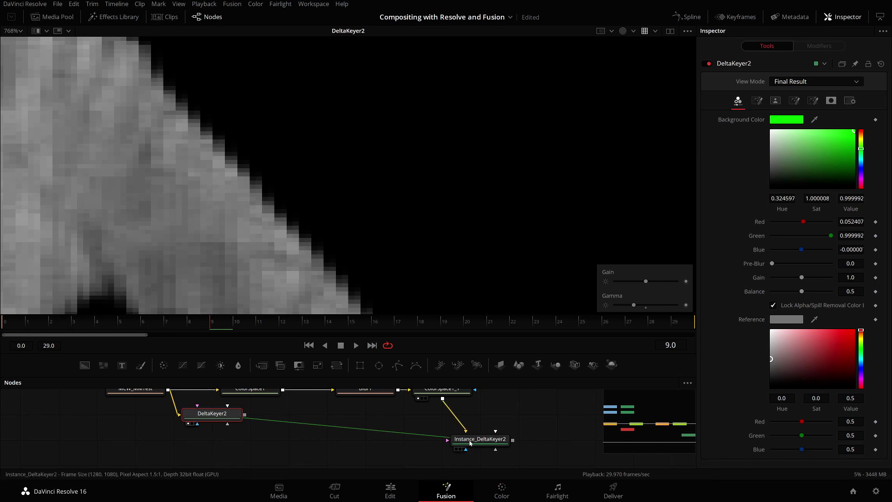
{"action": "left_click_drag", "start_coordinate": [470, 443], "coordinate": [237, 156]}
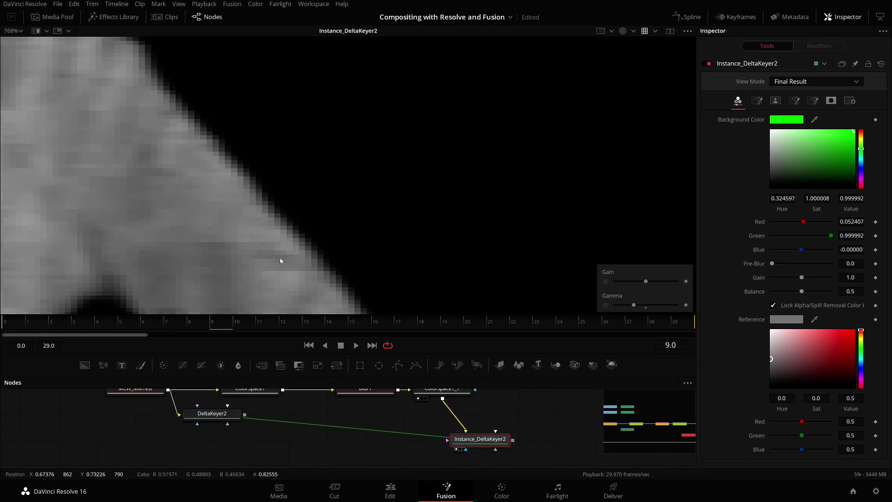